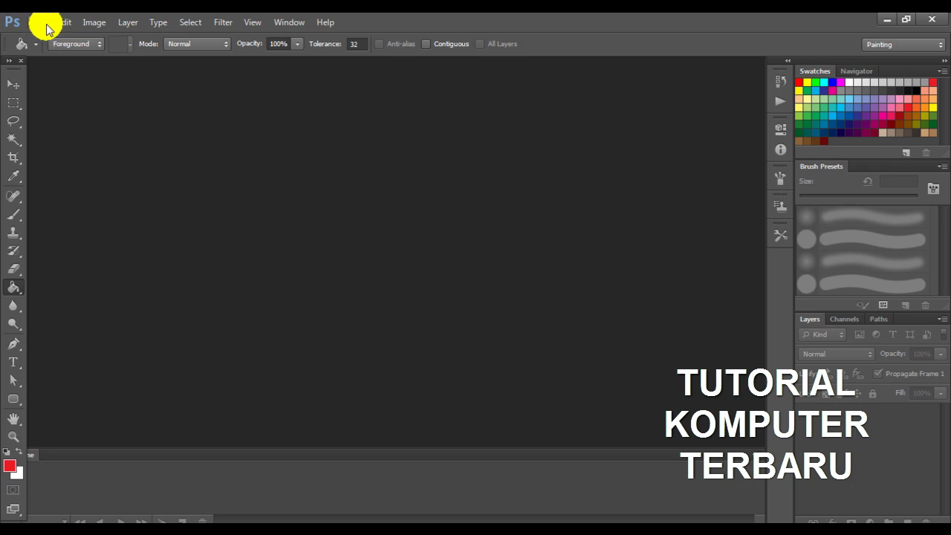
# Create a blank white 1280 × 1024 px, 72 ppi RGB document from the Web preset.
pyautogui.click(46, 28)
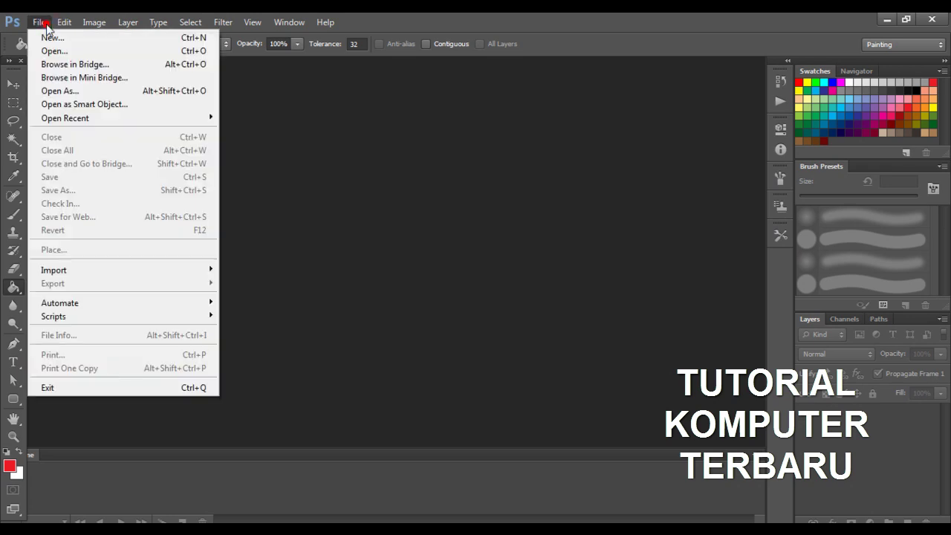
pyautogui.click(41, 23)
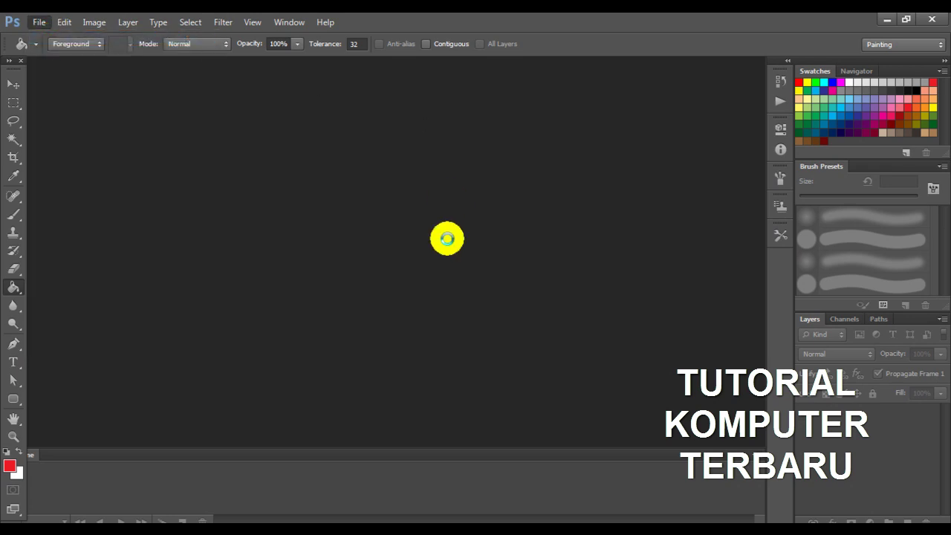
pyautogui.hotkey('ctrl', 'n')
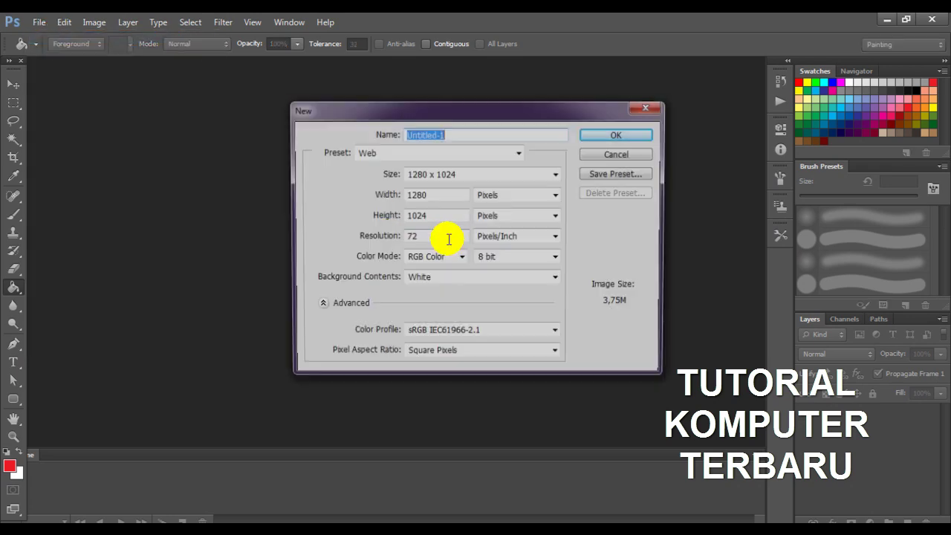
pyautogui.click(643, 135)
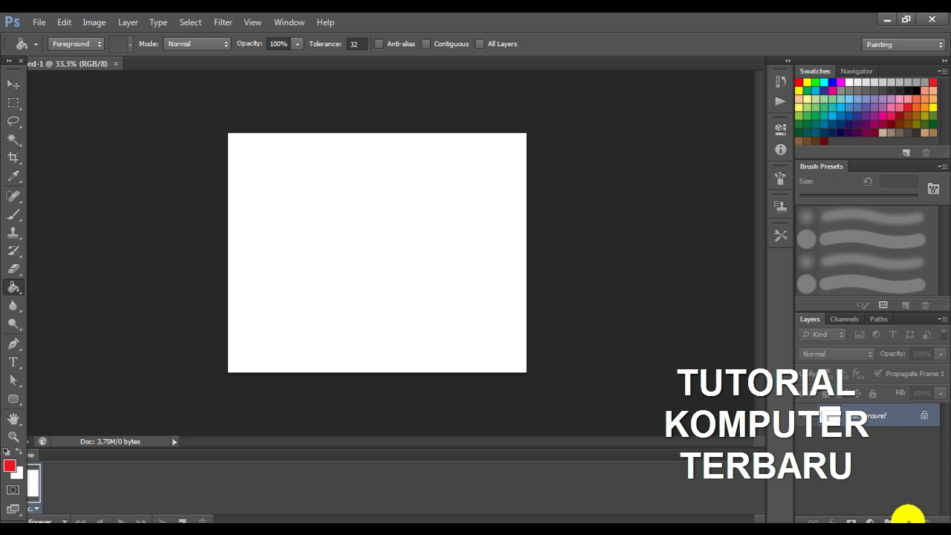
# Add five empty layers, Layer 1 through Layer 5.
pyautogui.click(908, 521)
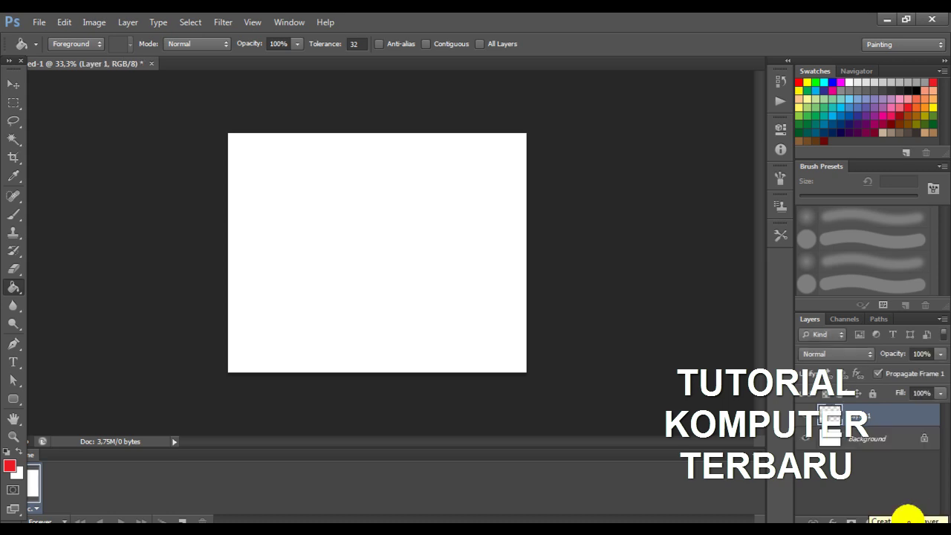
pyautogui.click(907, 520)
pyautogui.click(908, 521)
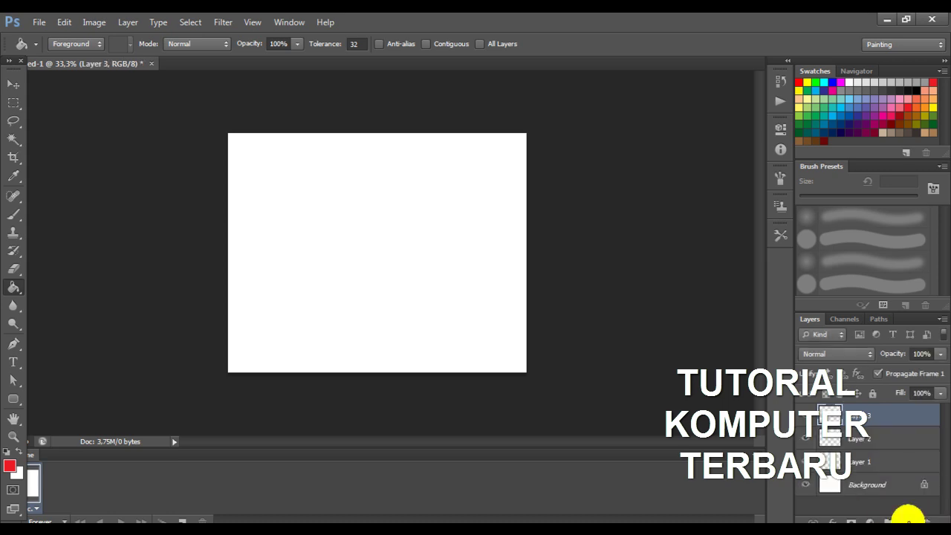
pyautogui.click(908, 521)
pyautogui.click(907, 521)
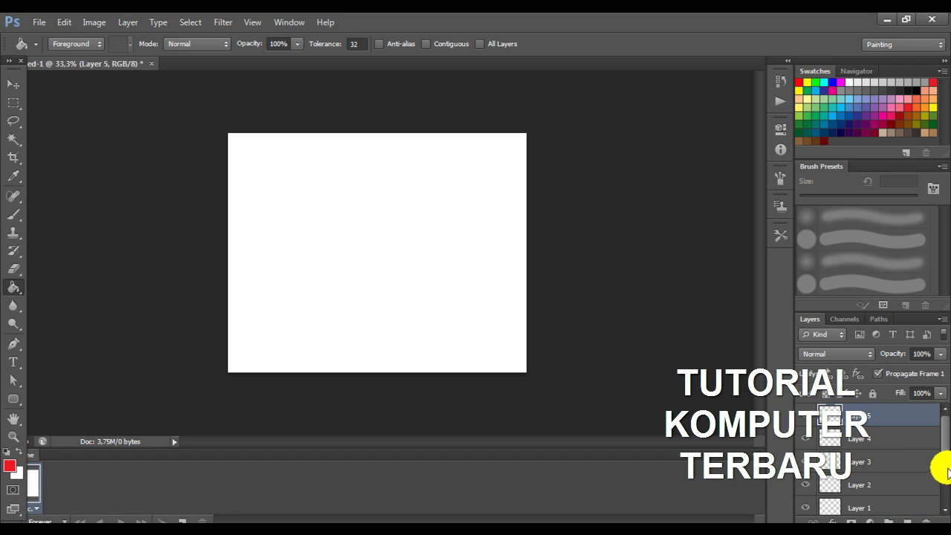
# Convert the locked Background into Layer 0, keeping it when the delete prompt appears.
pyautogui.scroll(-2, 940, 467)
pyautogui.doubleClick(861, 504)
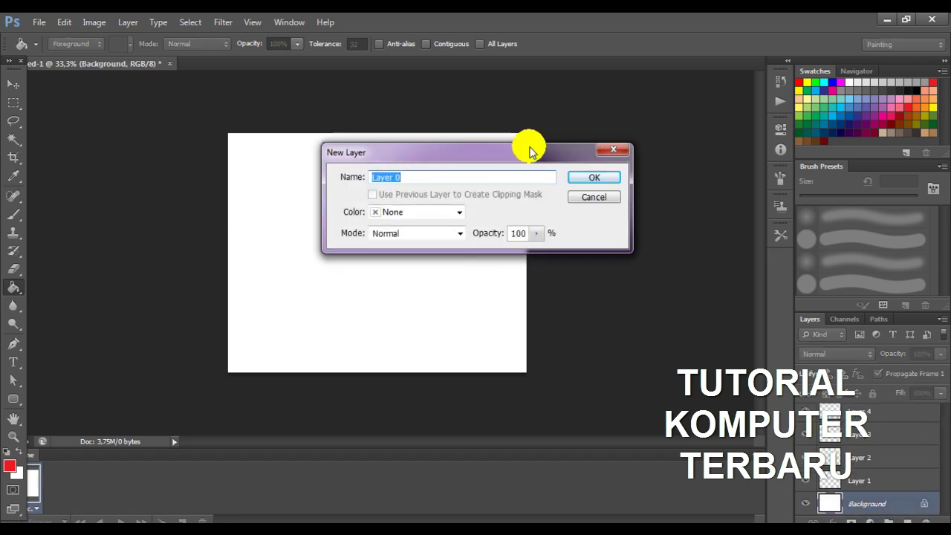
pyautogui.click(609, 181)
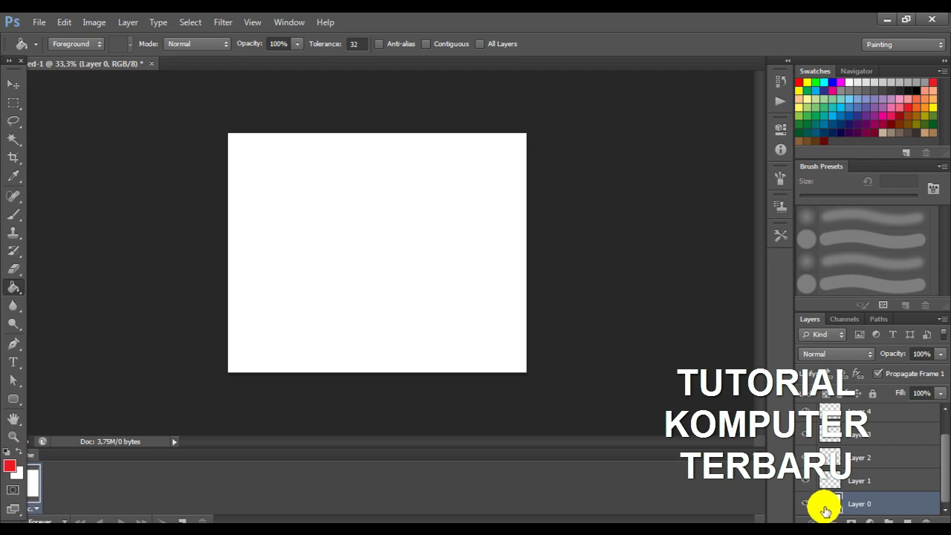
pyautogui.click(925, 521)
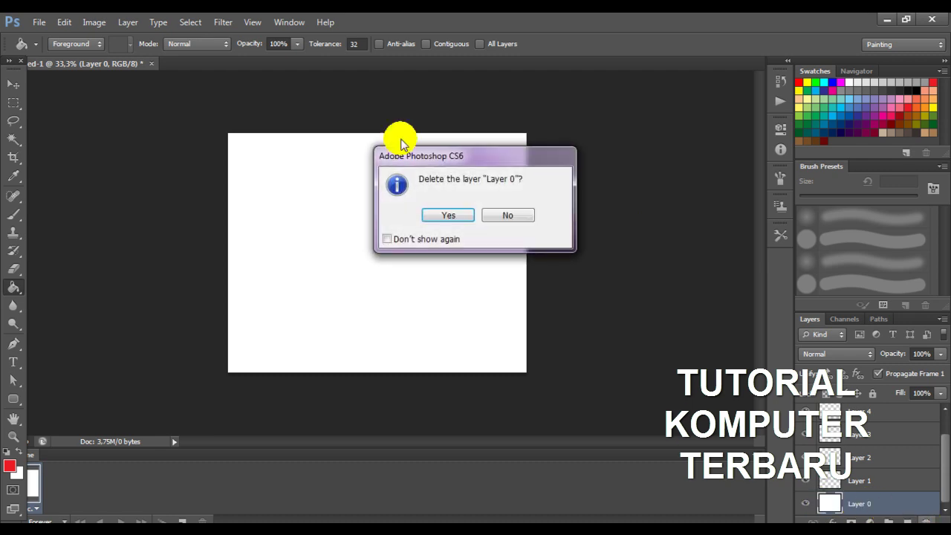
pyautogui.click(509, 215)
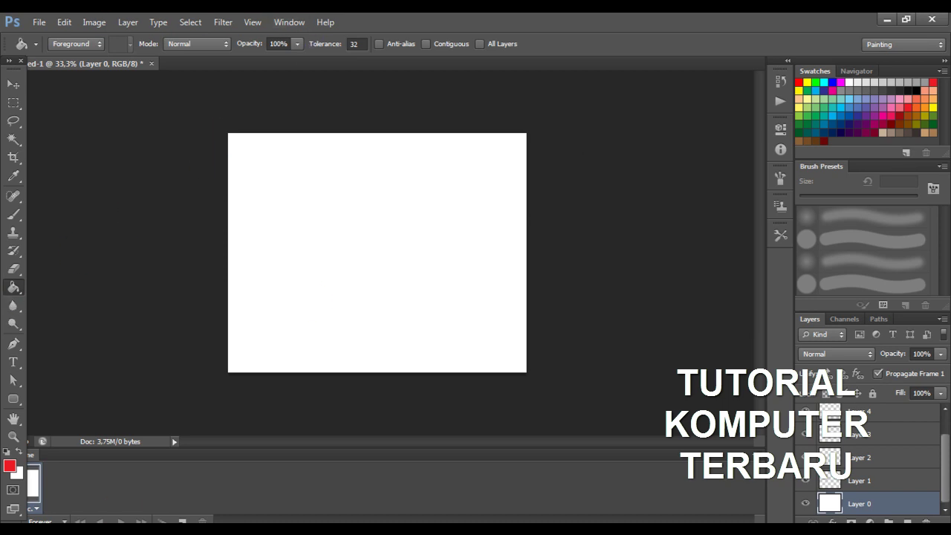
# Paint Bucket-fill Layer 0 red, Layer 1 yellow and Layer 2 blue.
pyautogui.click(317, 249)
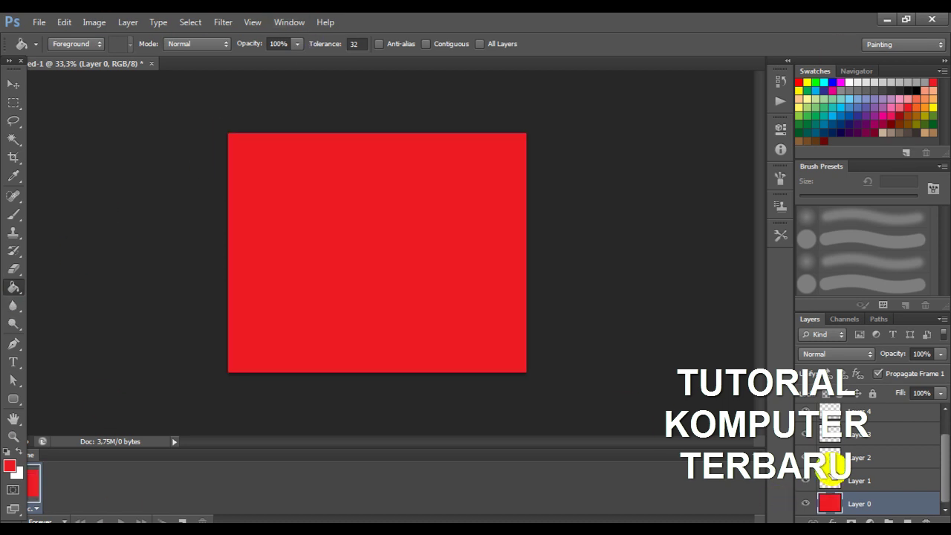
pyautogui.click(832, 478)
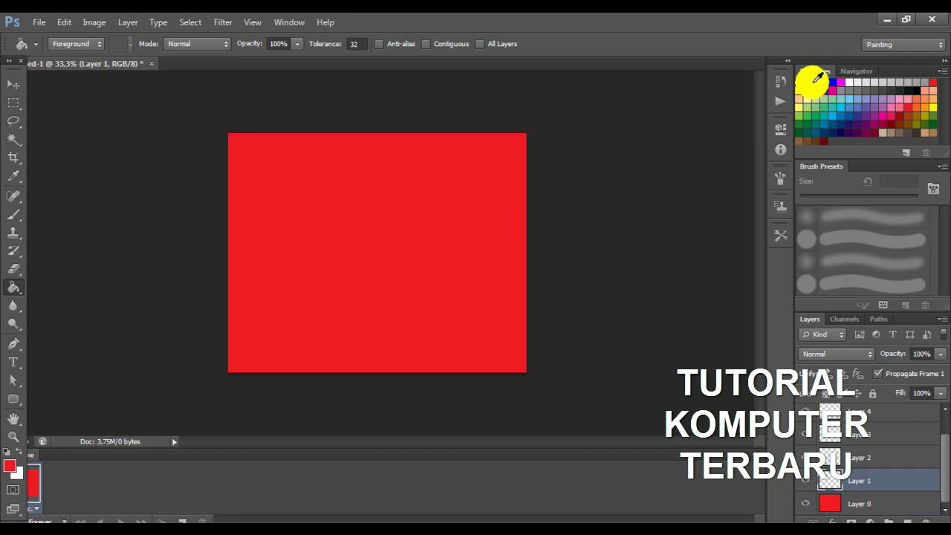
pyautogui.click(807, 81)
pyautogui.click(415, 227)
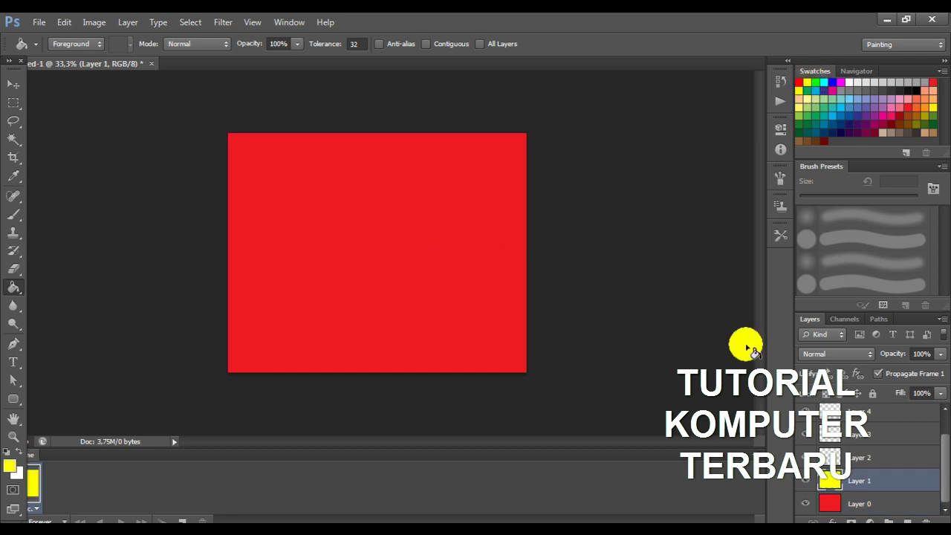
pyautogui.click(860, 457)
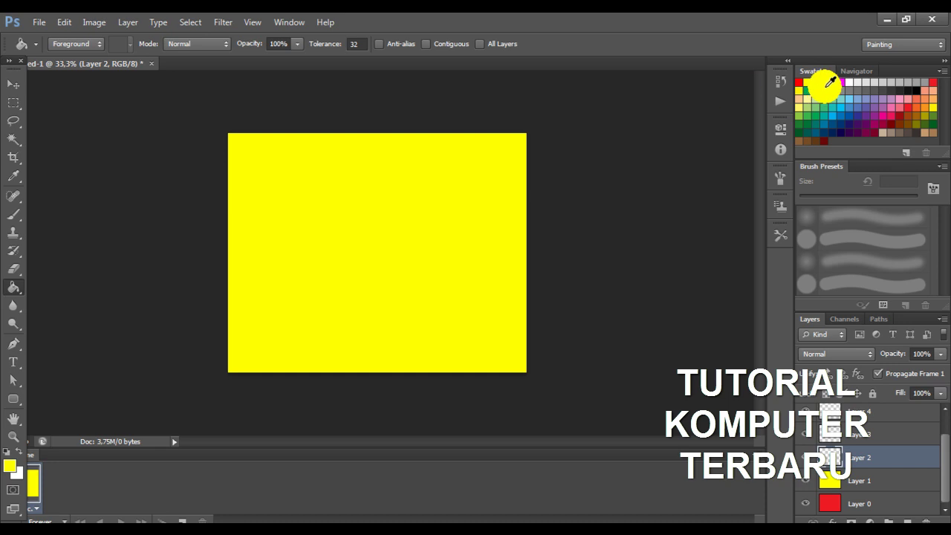
pyautogui.click(476, 191)
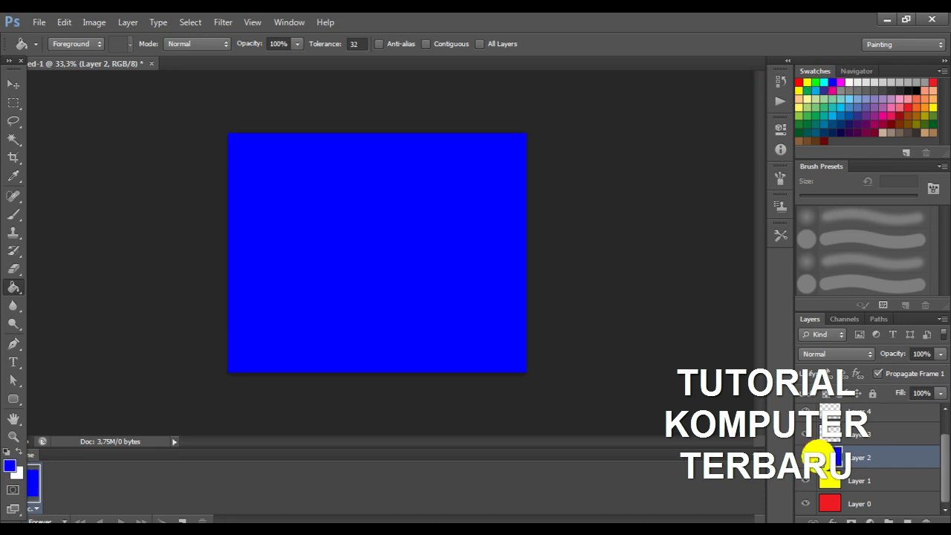
# Fill Layer 3 magenta, then pick light green and select Layer 4.
pyautogui.click(861, 433)
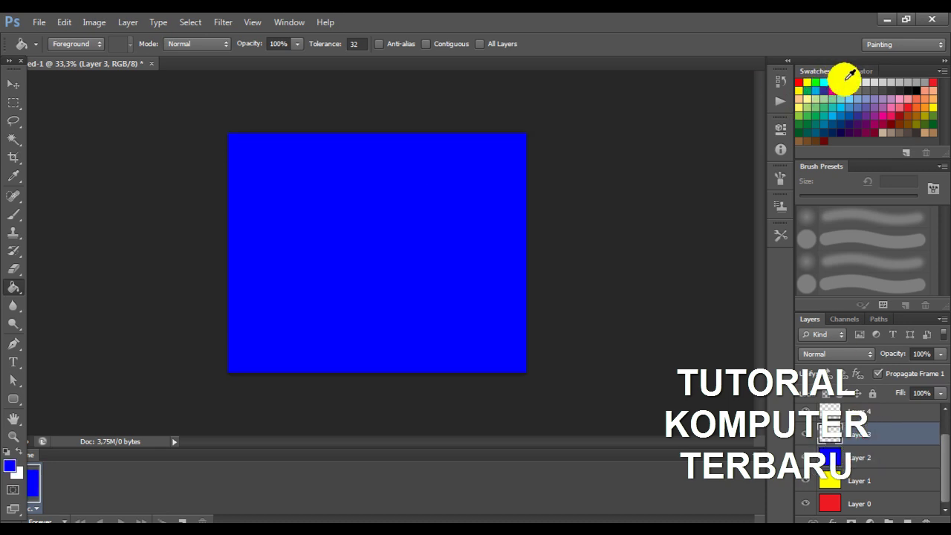
pyautogui.click(841, 81)
pyautogui.click(400, 200)
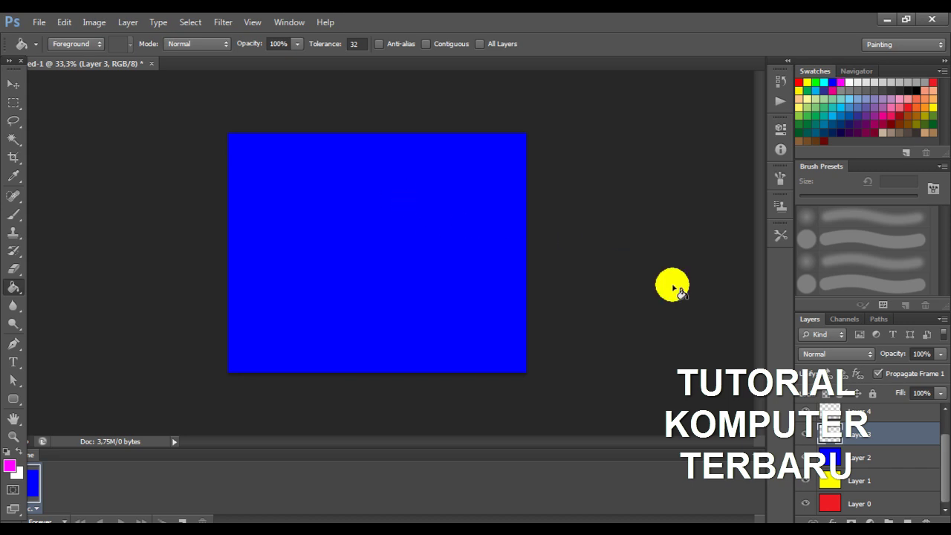
pyautogui.scroll(1, 944, 462)
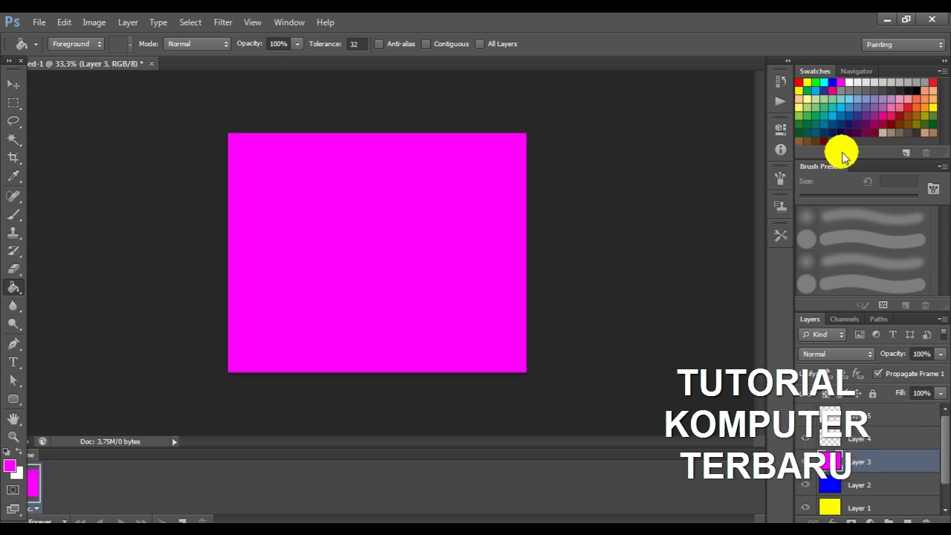
pyautogui.click(803, 111)
pyautogui.click(860, 431)
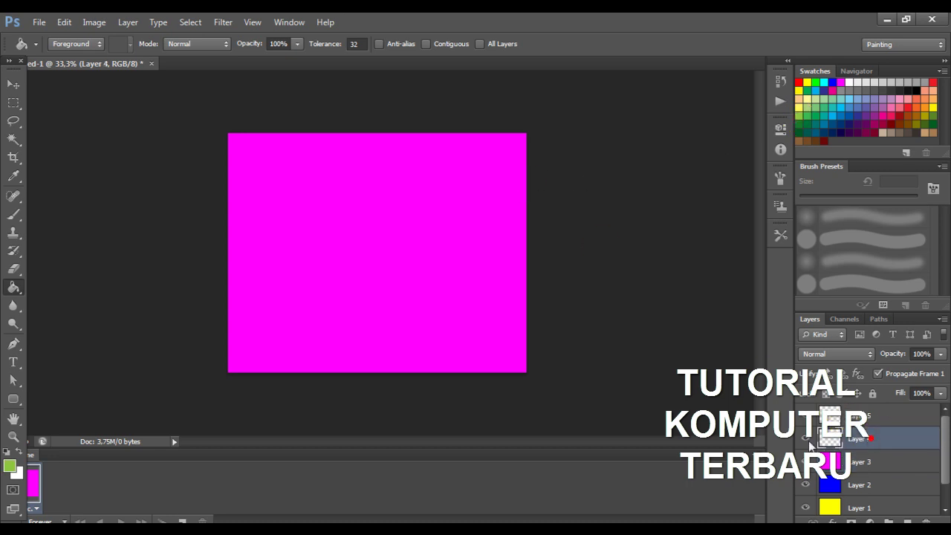
# Fill Layer 4 light green and Layer 5 crimson.
pyautogui.click(383, 176)
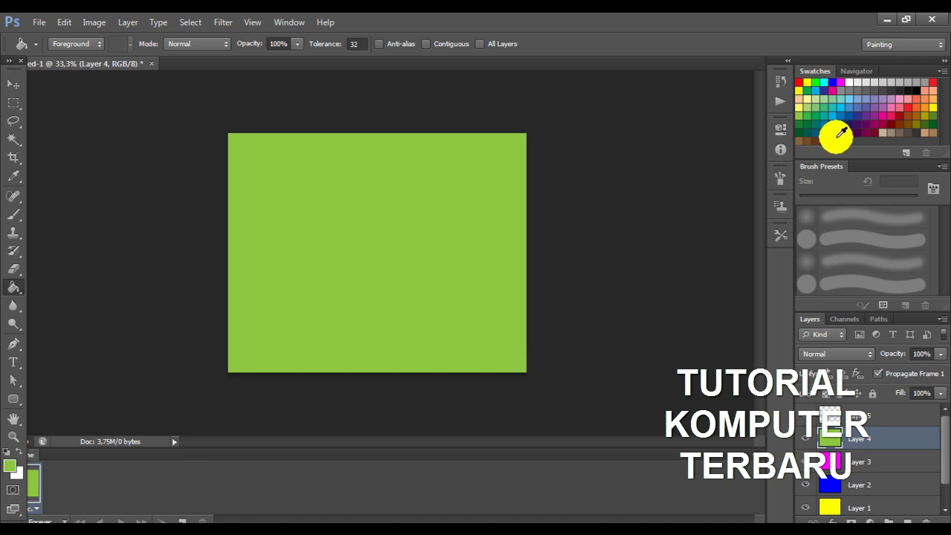
pyautogui.click(876, 414)
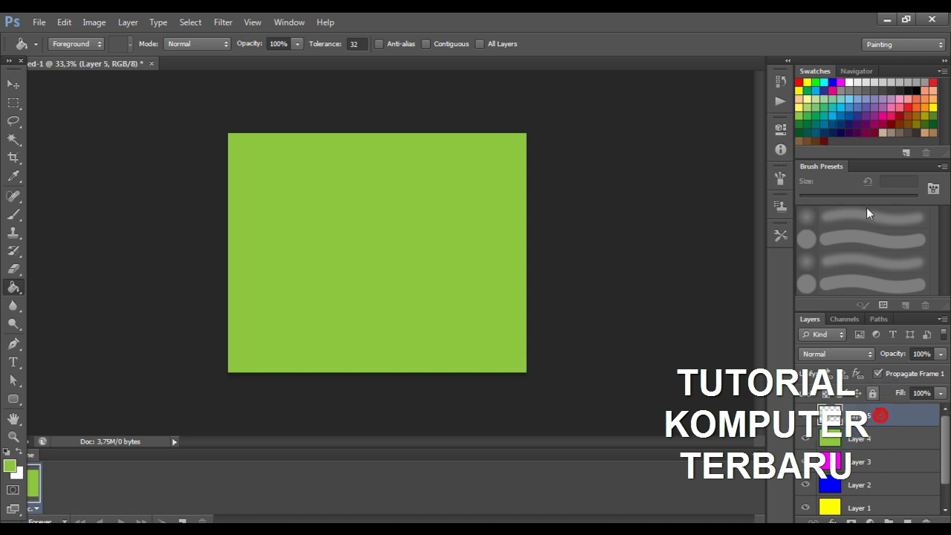
pyautogui.click(877, 131)
pyautogui.click(318, 179)
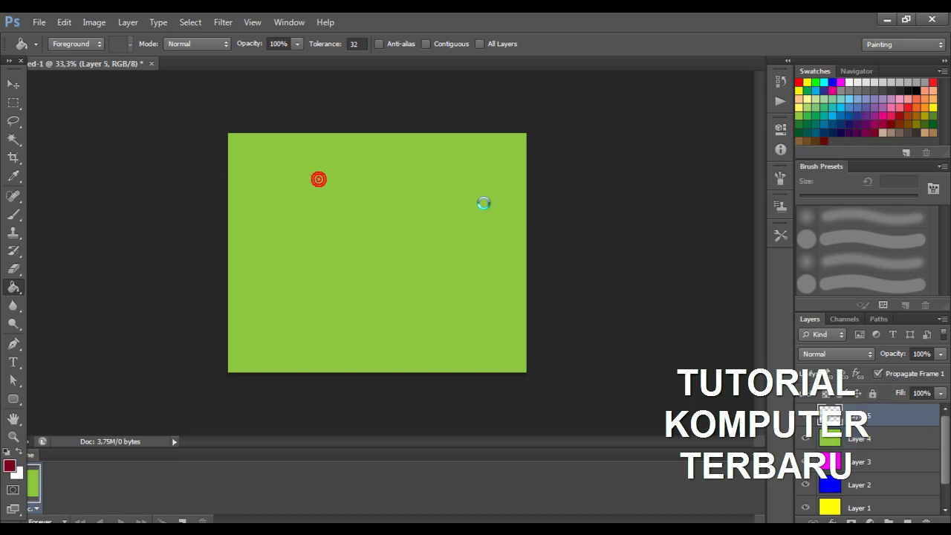
pyautogui.scroll(-1, 906, 464)
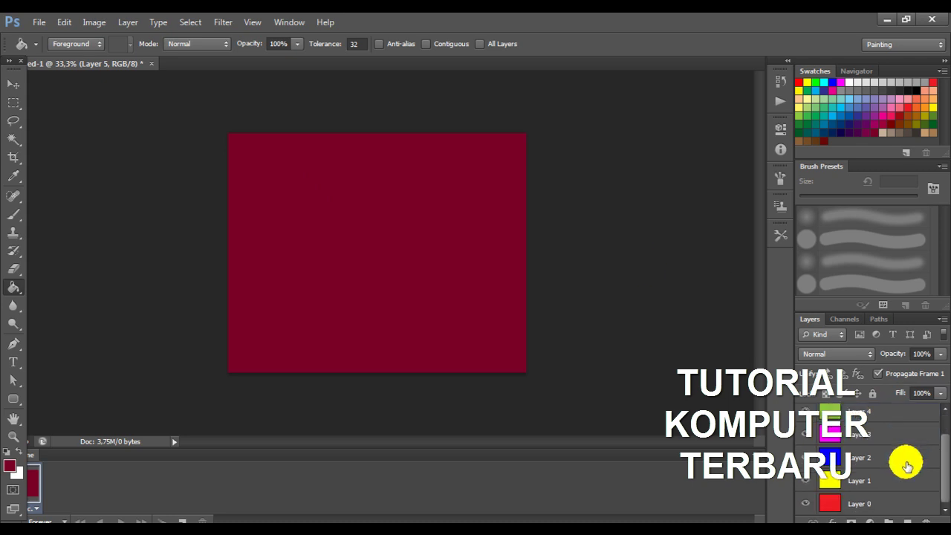
pyautogui.scroll(1, 907, 454)
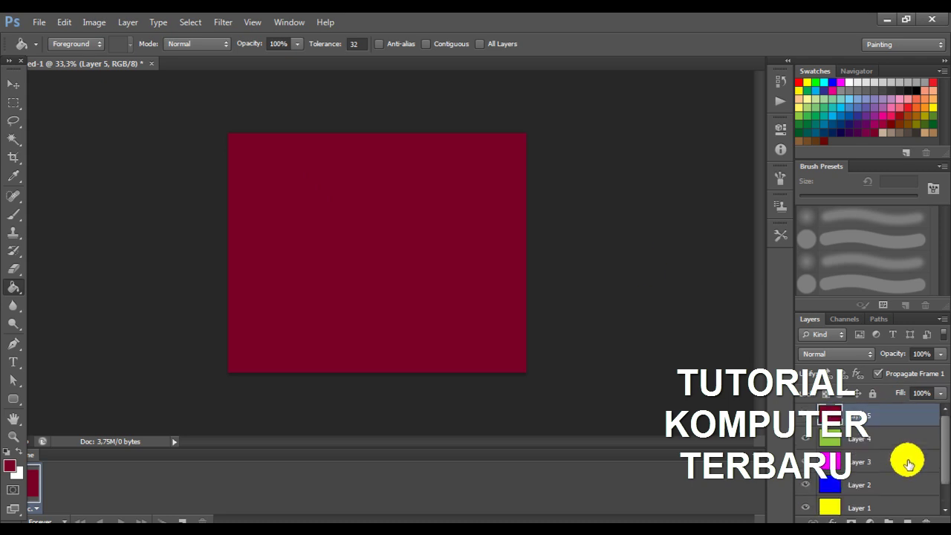
# Add Layers 6 and 7, filling Layer 6 pink-red and Layer 7 cyan.
pyautogui.click(904, 519)
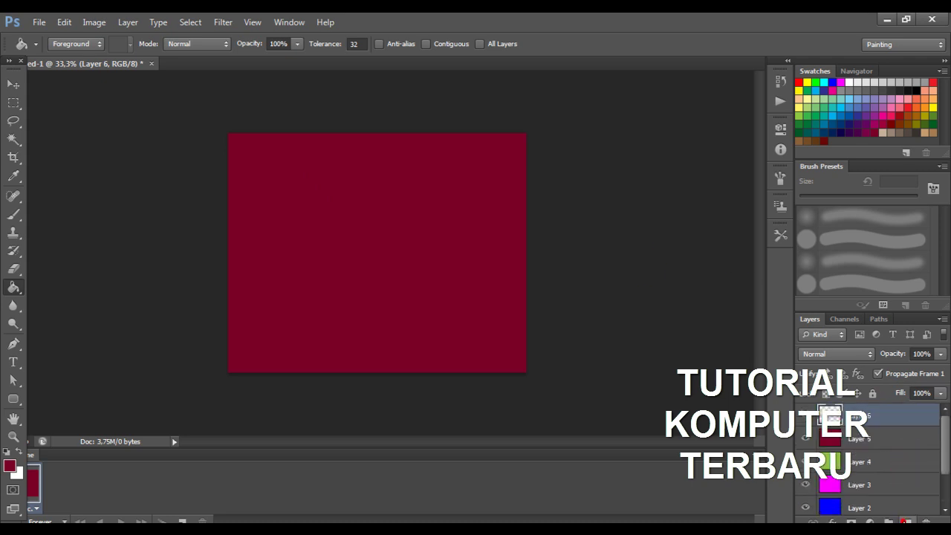
pyautogui.click(904, 519)
pyautogui.click(850, 438)
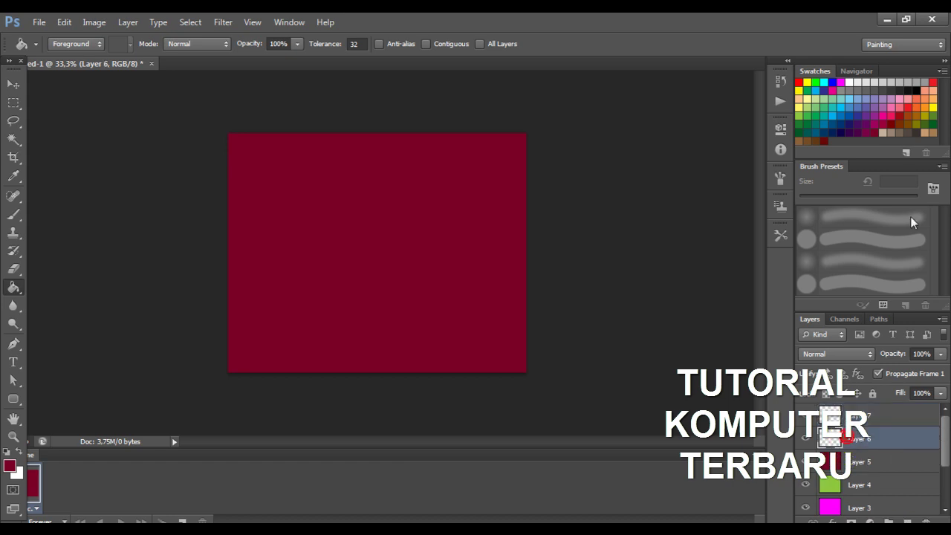
pyautogui.click(896, 110)
pyautogui.click(484, 191)
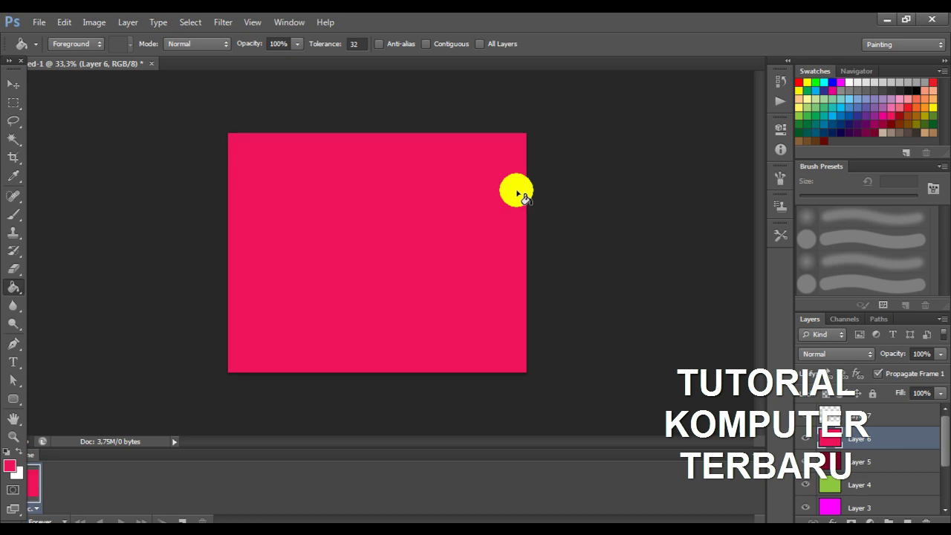
pyautogui.click(842, 107)
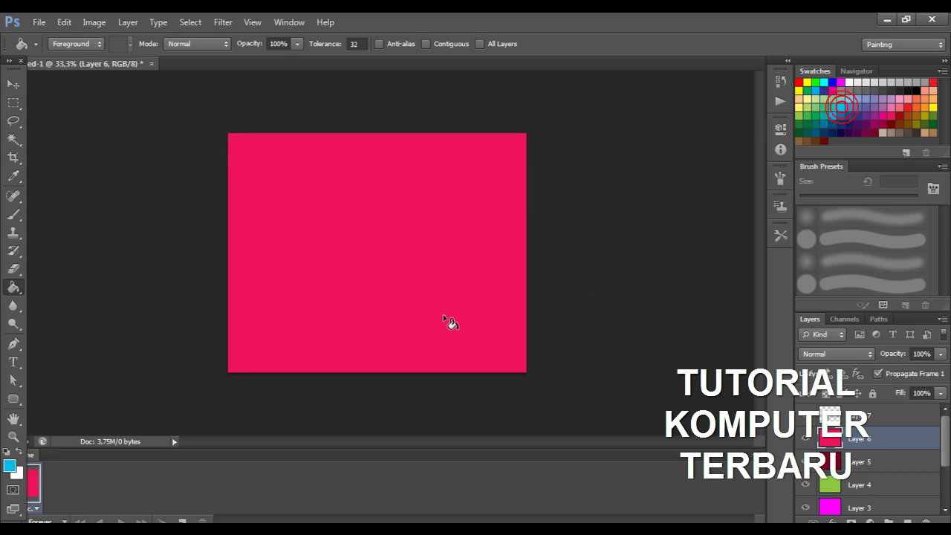
pyautogui.click(899, 413)
pyautogui.click(457, 260)
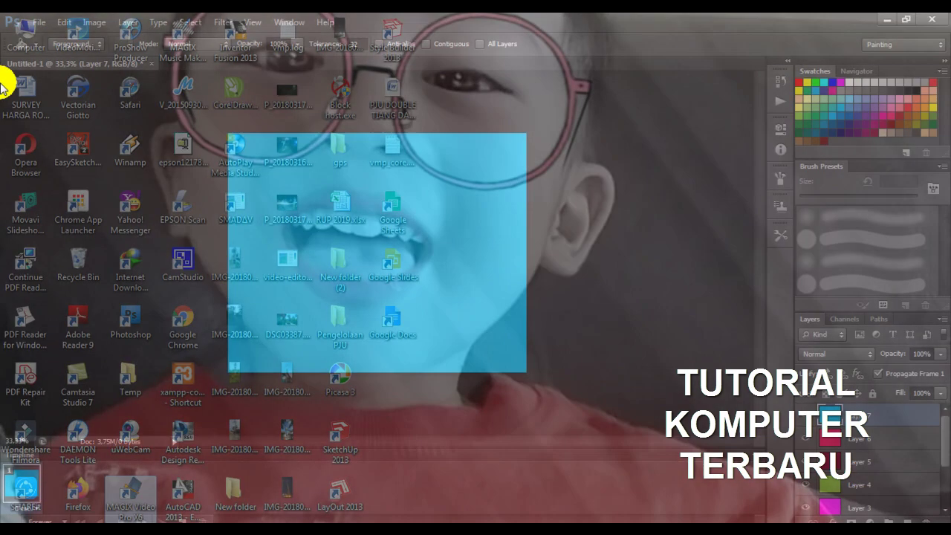
pyautogui.scroll(-3, 927, 421)
pyautogui.scroll(-1, 891, 449)
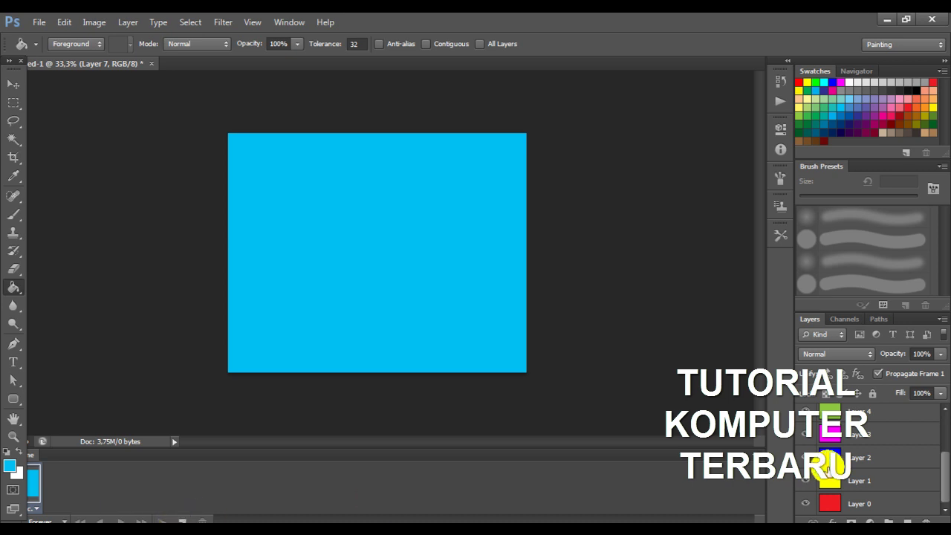
# Duplicate frames up to seven and set frame 1 to show cyan Layer 7 only.
pyautogui.scroll(3, 932, 449)
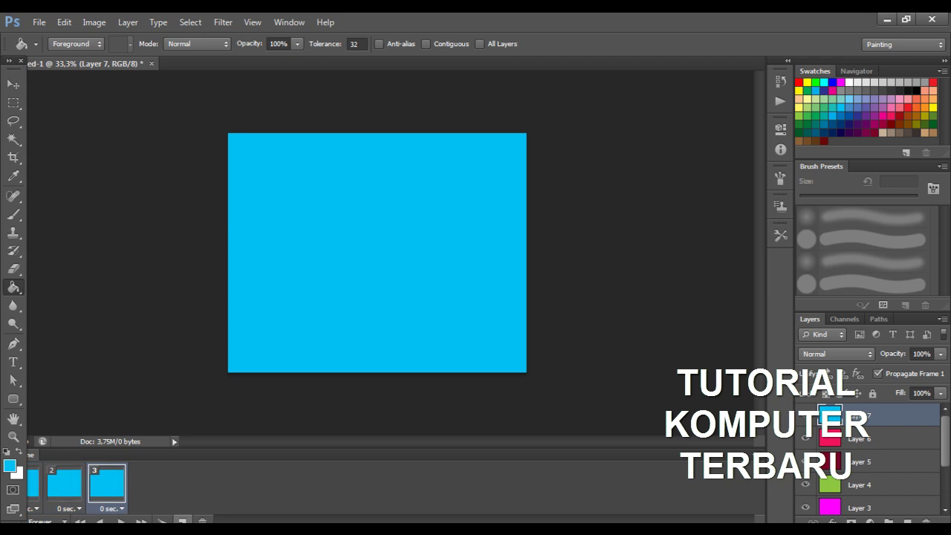
pyautogui.click(180, 521)
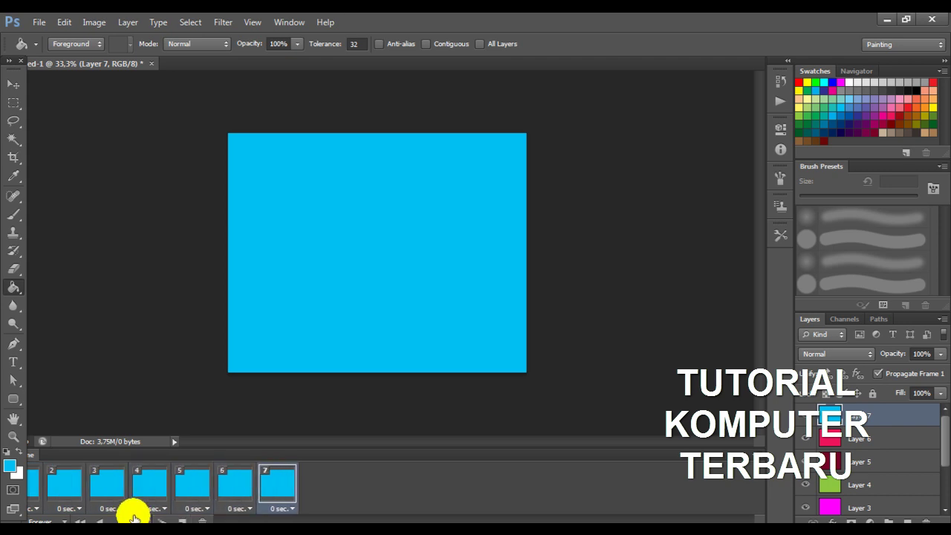
pyautogui.click(35, 490)
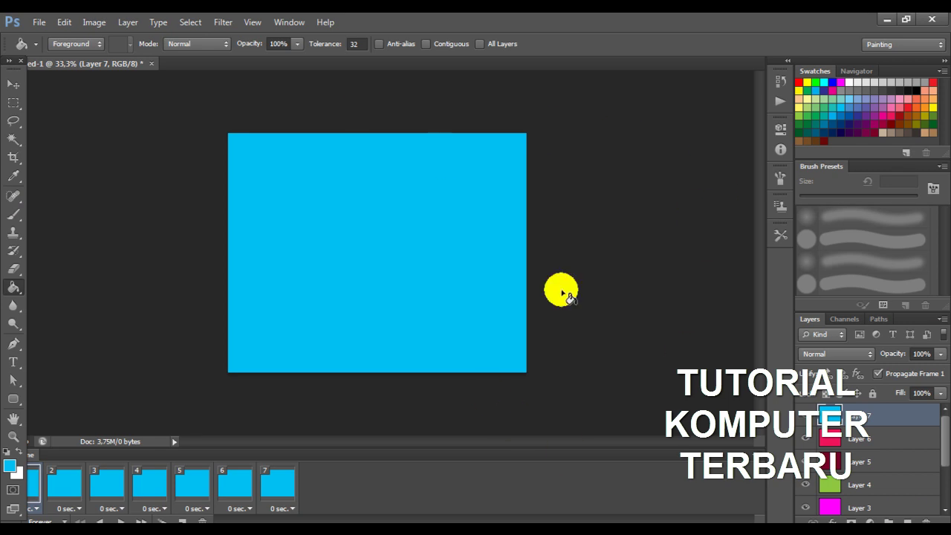
pyautogui.click(806, 440)
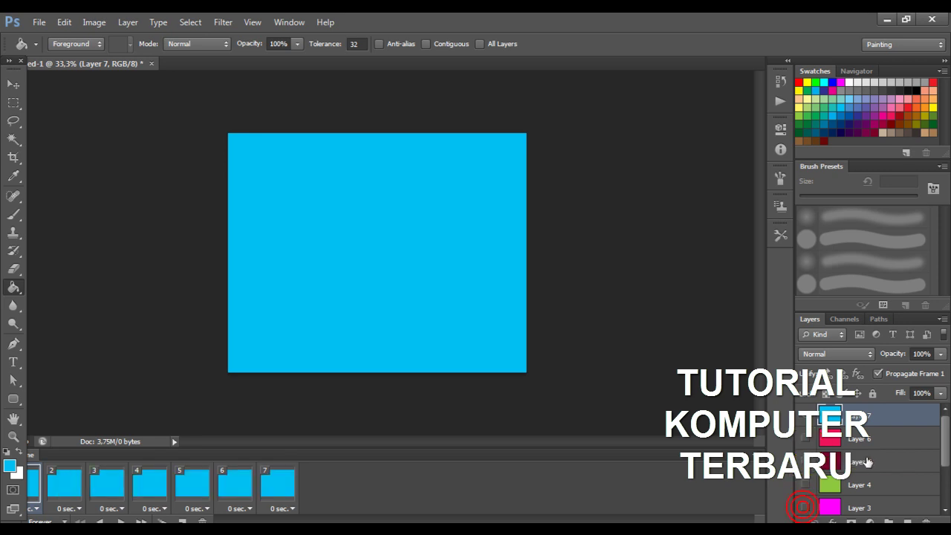
pyautogui.scroll(-2, 867, 461)
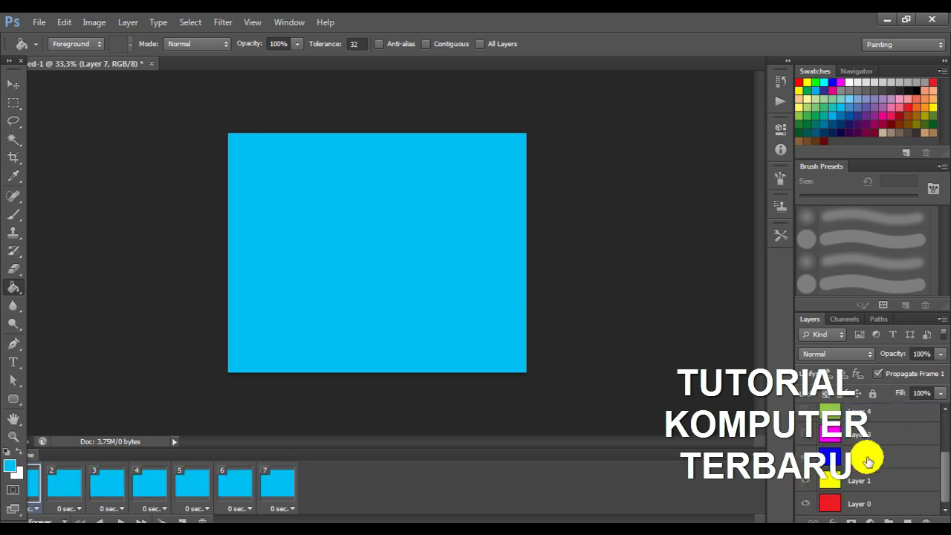
pyautogui.click(823, 499)
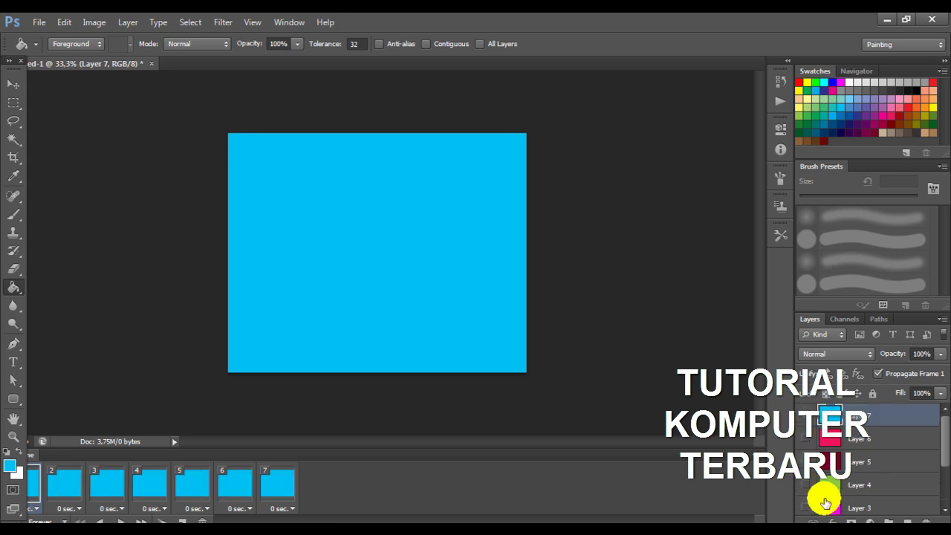
# Make frame 2 pink (Layer 6) and frame 3 dark red by toggling layer visibility.
pyautogui.click(71, 483)
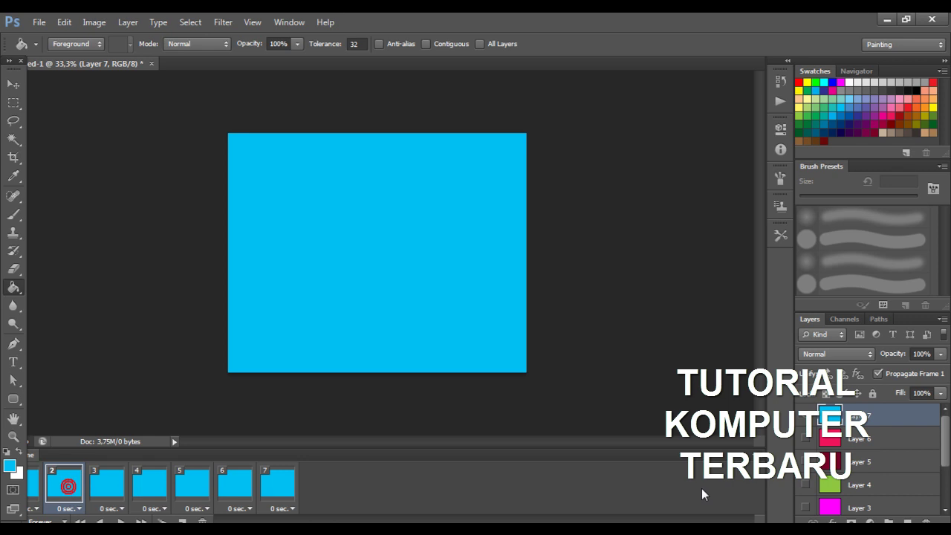
pyautogui.click(805, 416)
pyautogui.click(805, 439)
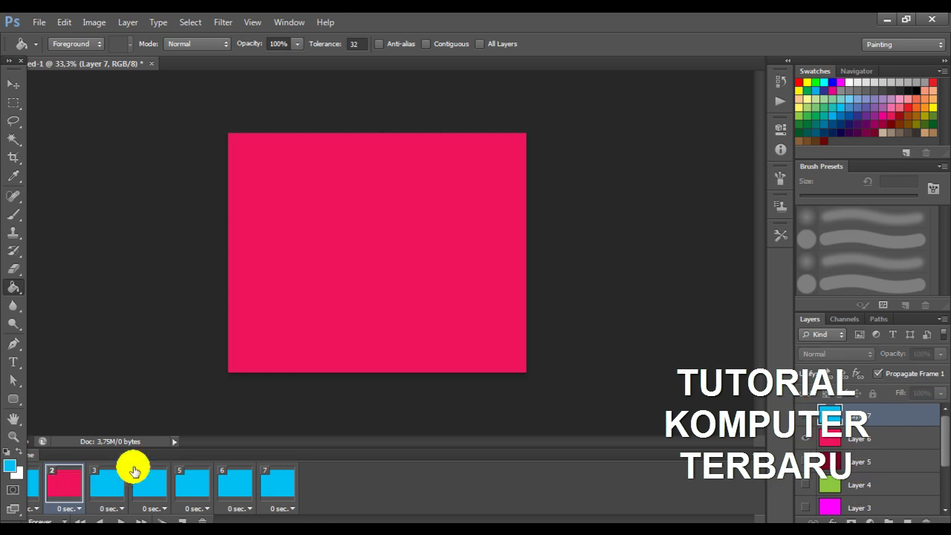
pyautogui.click(106, 488)
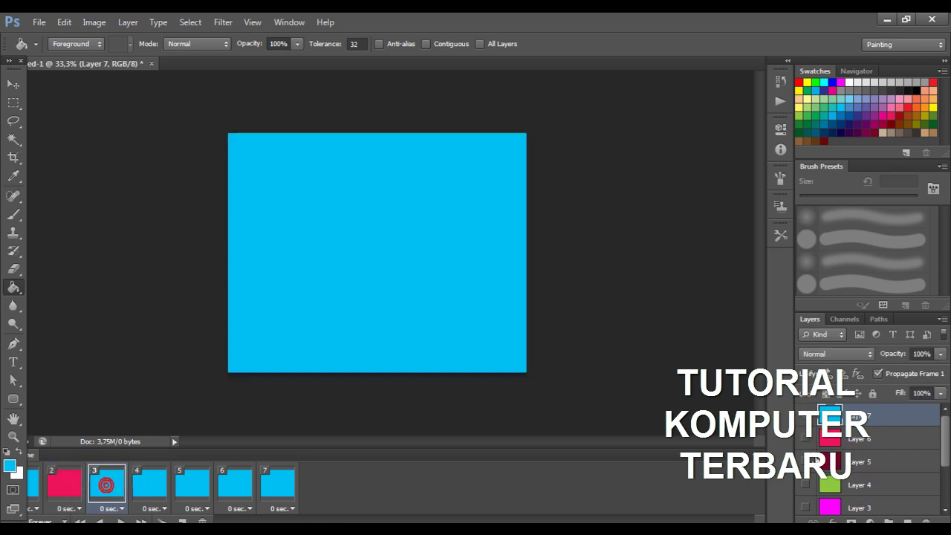
pyautogui.click(805, 416)
pyautogui.click(805, 439)
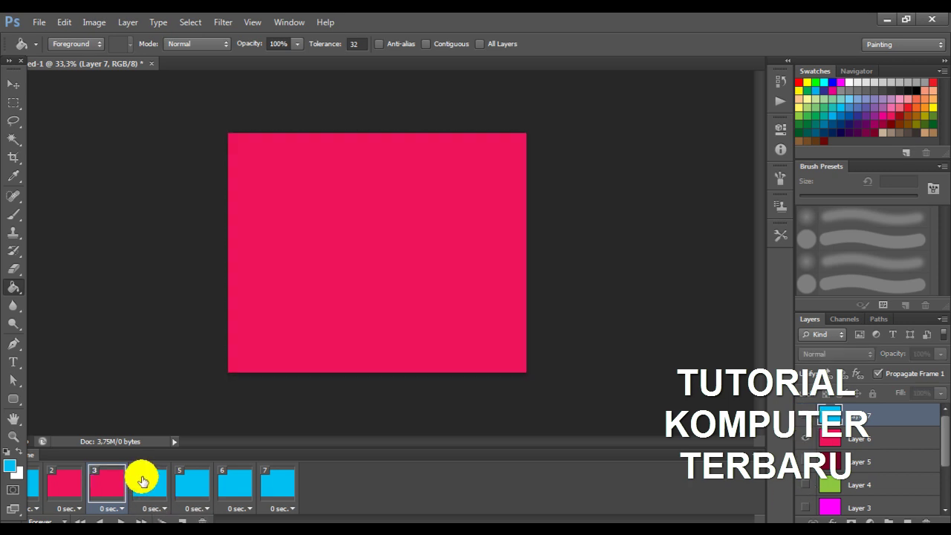
pyautogui.click(806, 440)
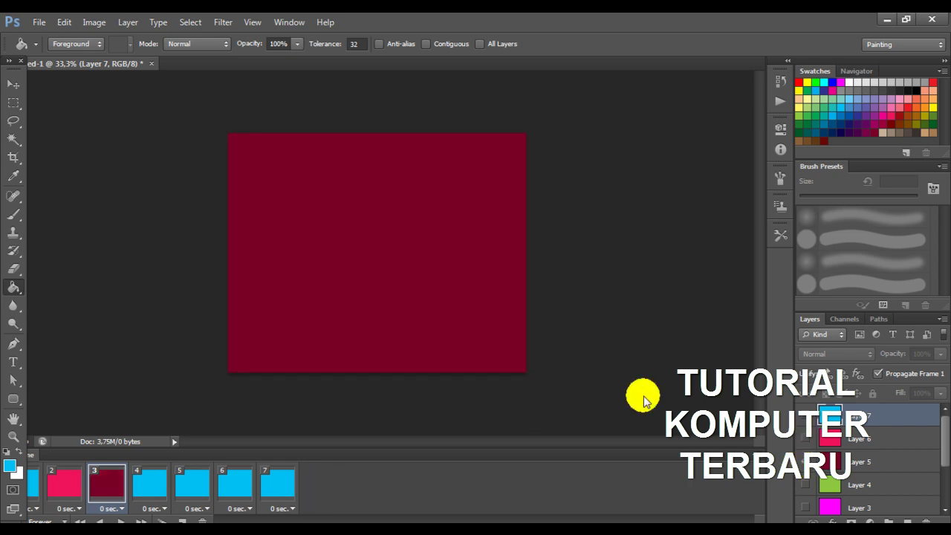
# Make frame 4 green (Layer 4) and frame 5 magenta (Layer 3).
pyautogui.click(149, 483)
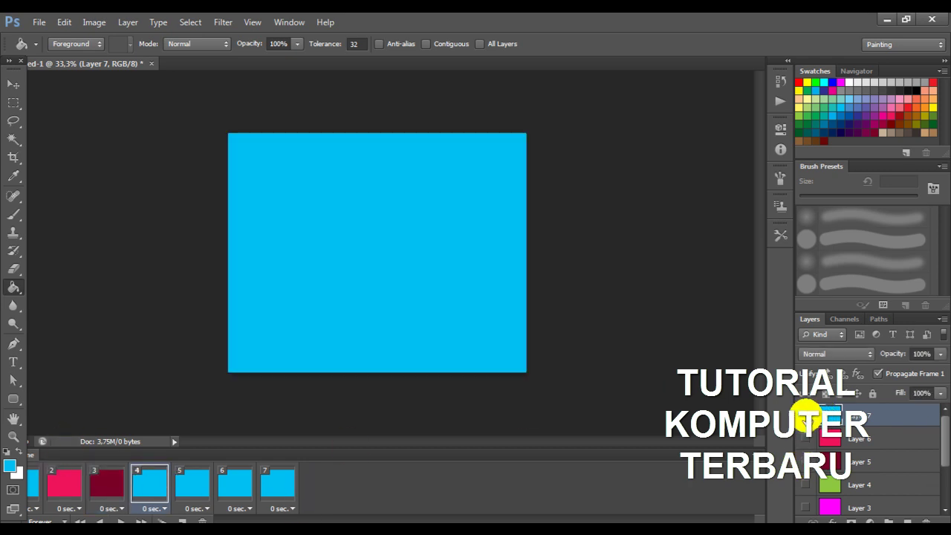
pyautogui.click(806, 415)
pyautogui.click(806, 485)
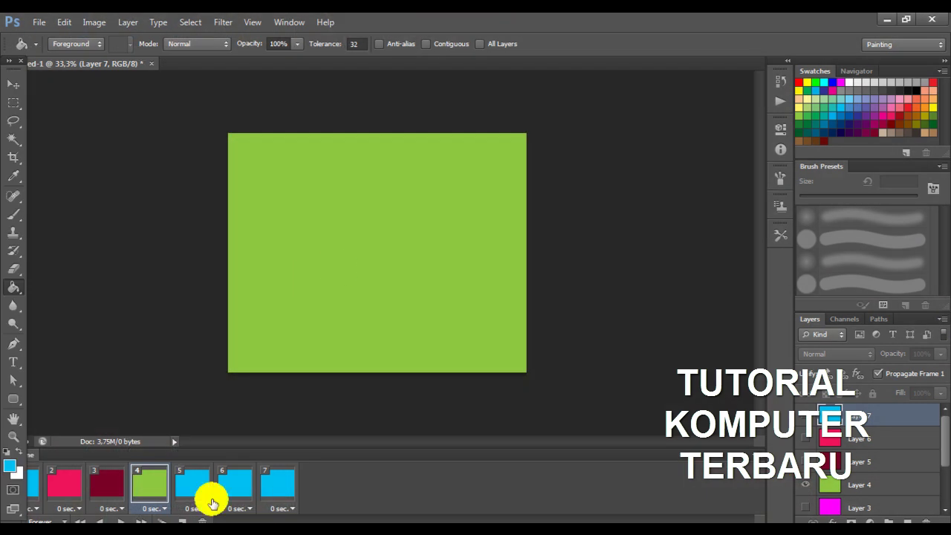
pyautogui.click(185, 484)
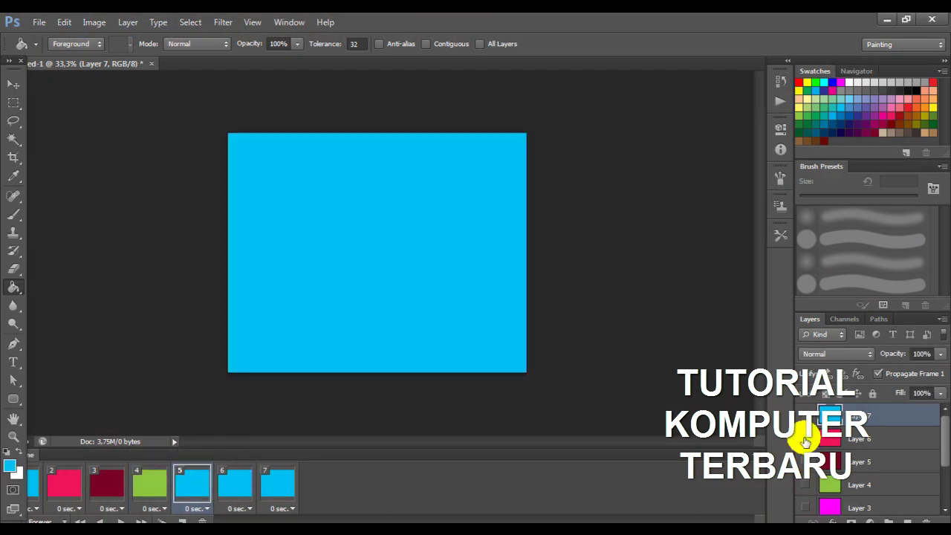
pyautogui.click(806, 415)
pyautogui.click(806, 508)
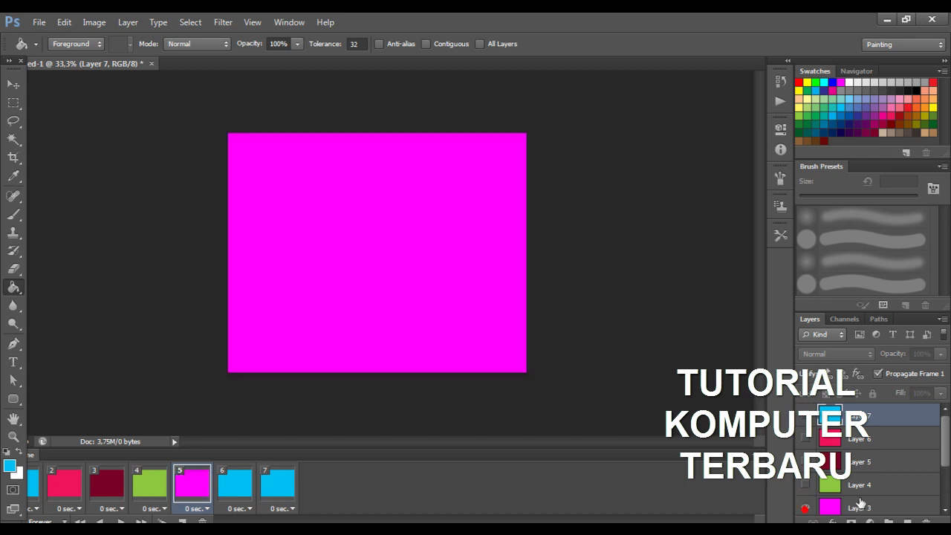
# Make frame 6 pink with Layer 6 and hide Layer 7 in frame 7.
pyautogui.scroll(-1, 861, 484)
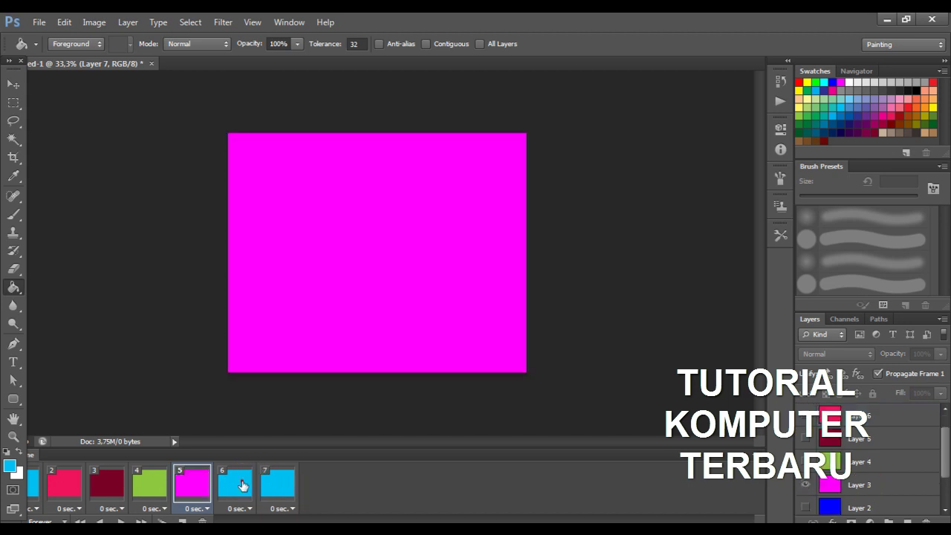
pyautogui.click(242, 483)
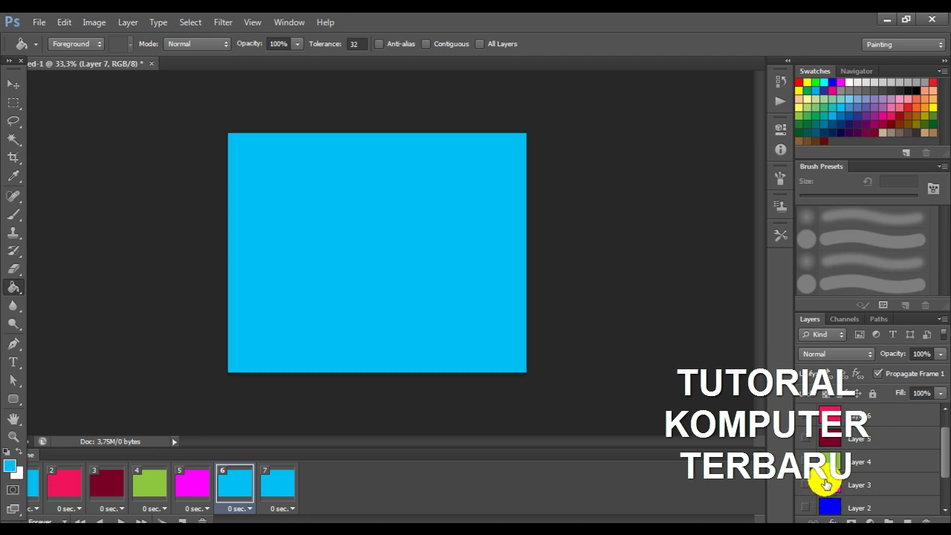
pyautogui.scroll(1, 826, 484)
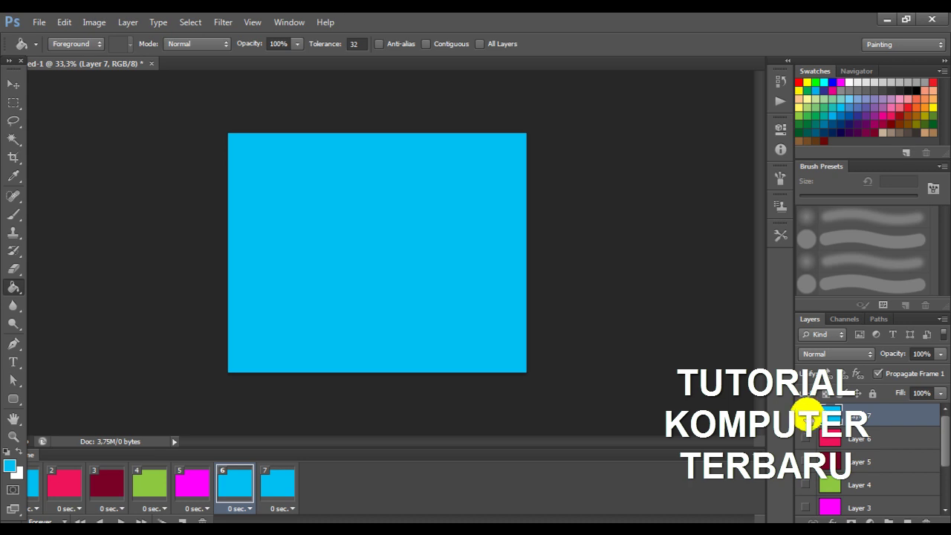
pyautogui.click(805, 416)
pyautogui.click(805, 439)
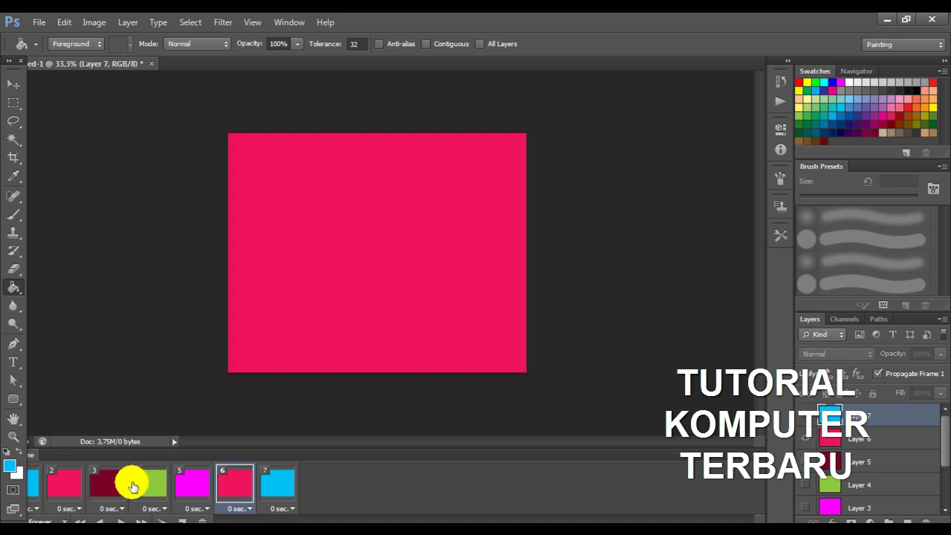
pyautogui.click(277, 484)
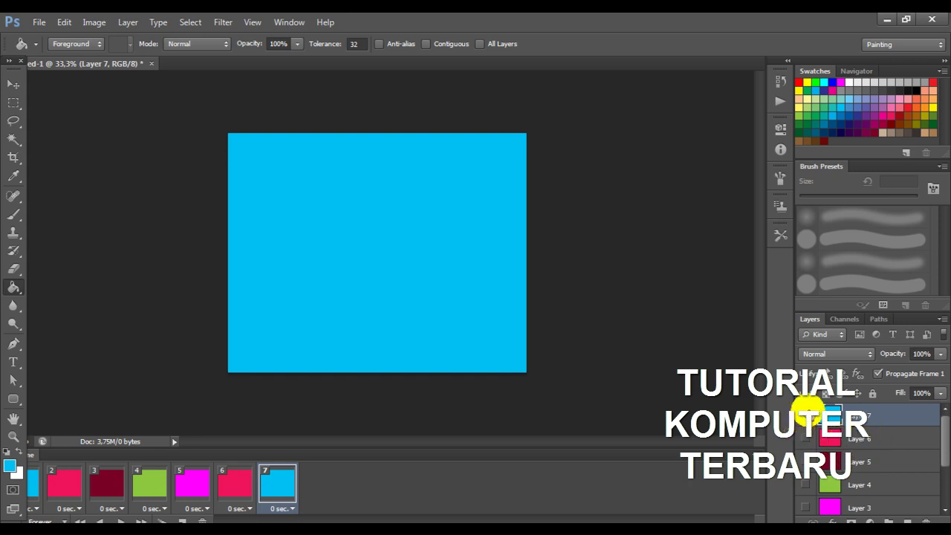
pyautogui.click(806, 413)
# Show blue Layer 2 in frame 7, then add frame 8 showing yellow Layer 1.
pyautogui.scroll(-1, 814, 454)
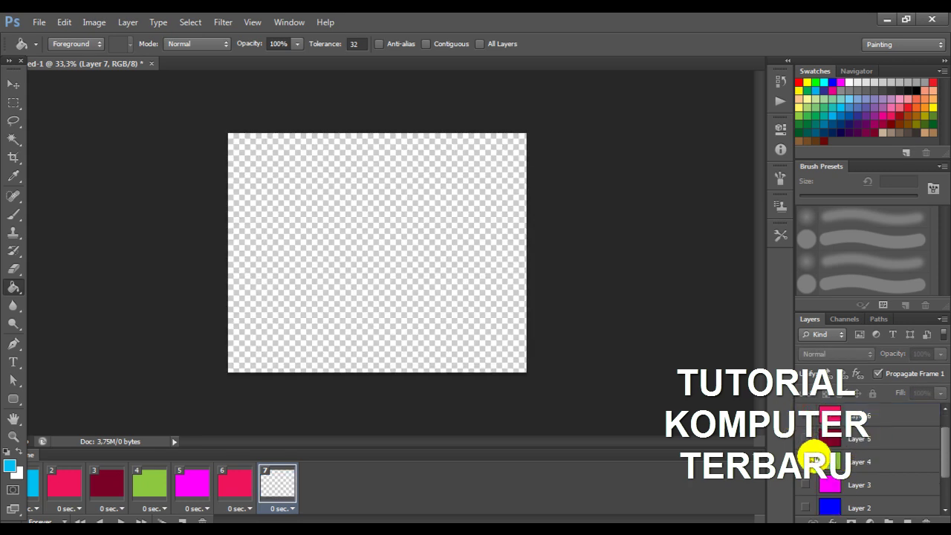
pyautogui.scroll(1, 814, 454)
pyautogui.scroll(-2, 814, 454)
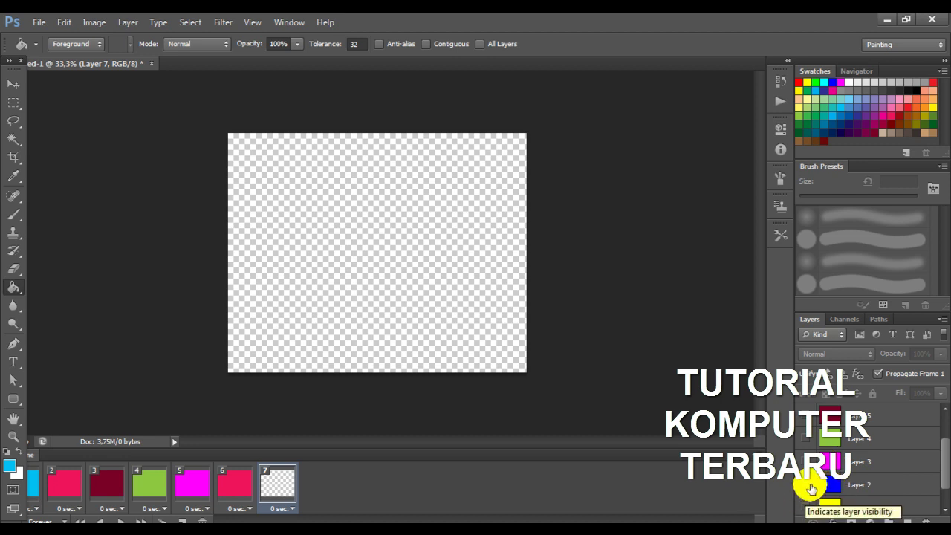
pyautogui.click(809, 486)
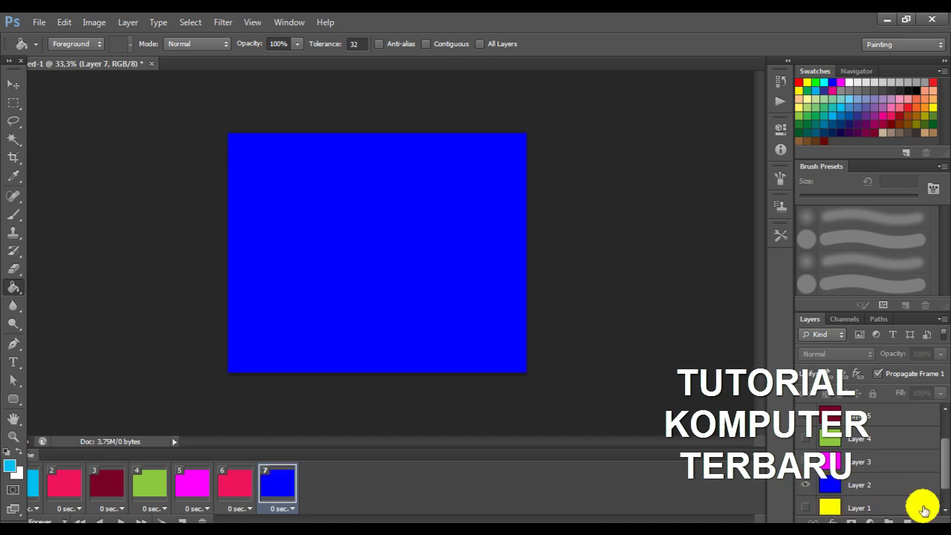
pyautogui.scroll(-1, 923, 509)
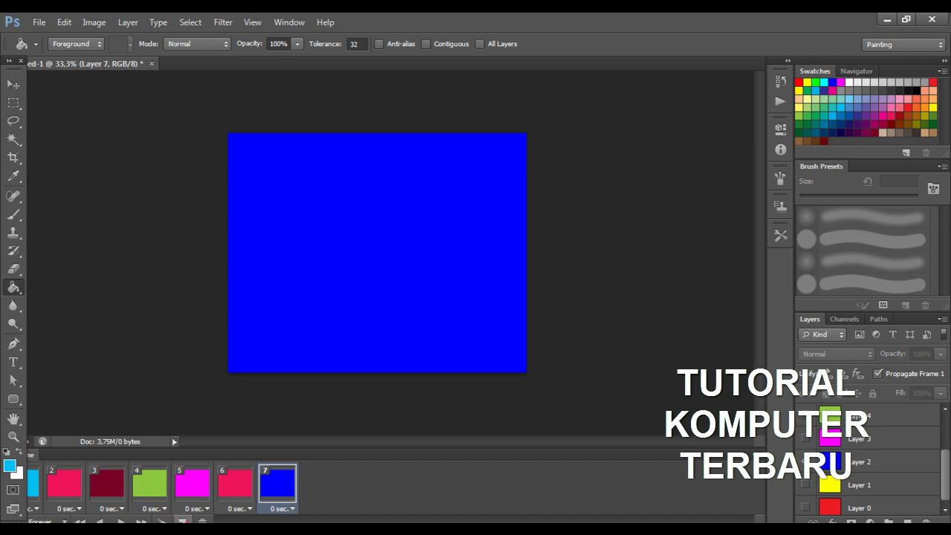
pyautogui.click(182, 520)
pyautogui.click(805, 485)
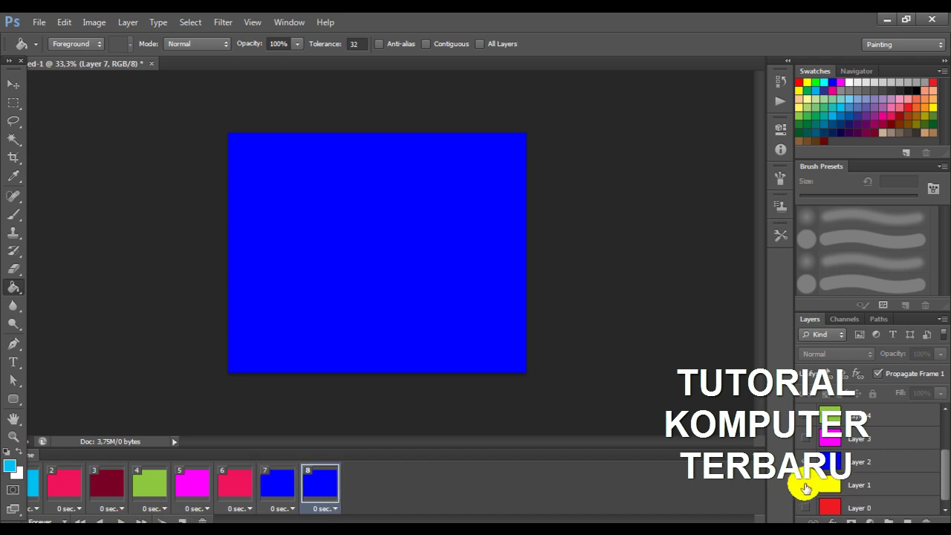
pyautogui.click(805, 484)
# Add frame 9 showing red Layer 0 instead of Layer 1, and start the preview.
pyautogui.click(327, 509)
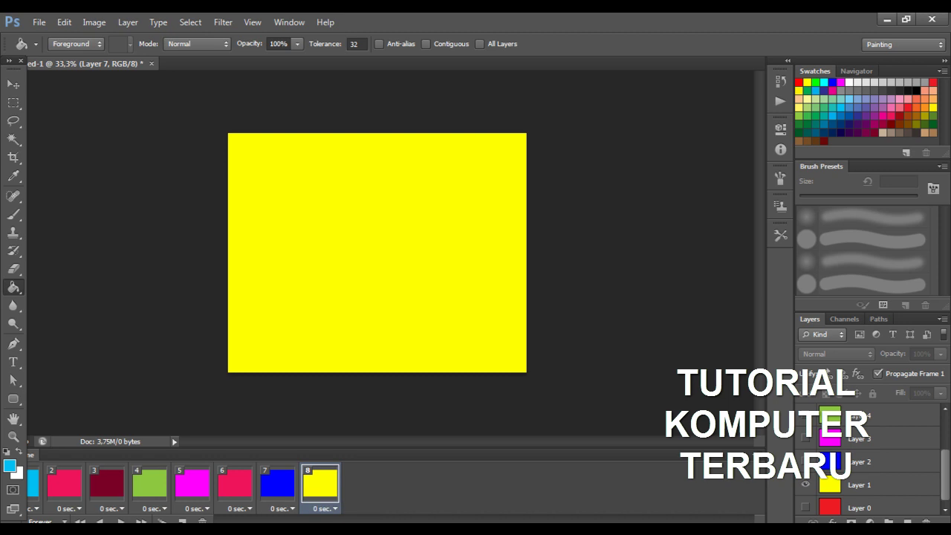
pyautogui.click(182, 520)
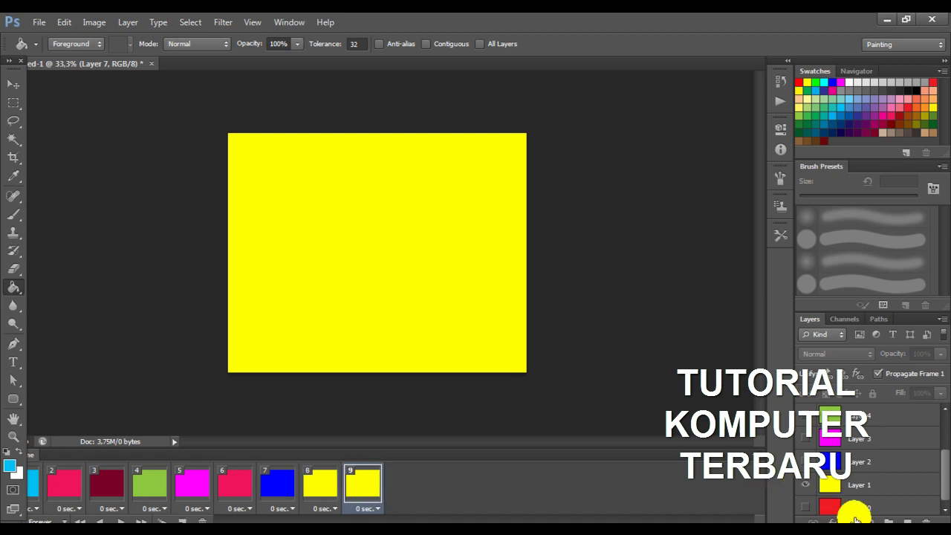
pyautogui.click(805, 484)
pyautogui.click(805, 507)
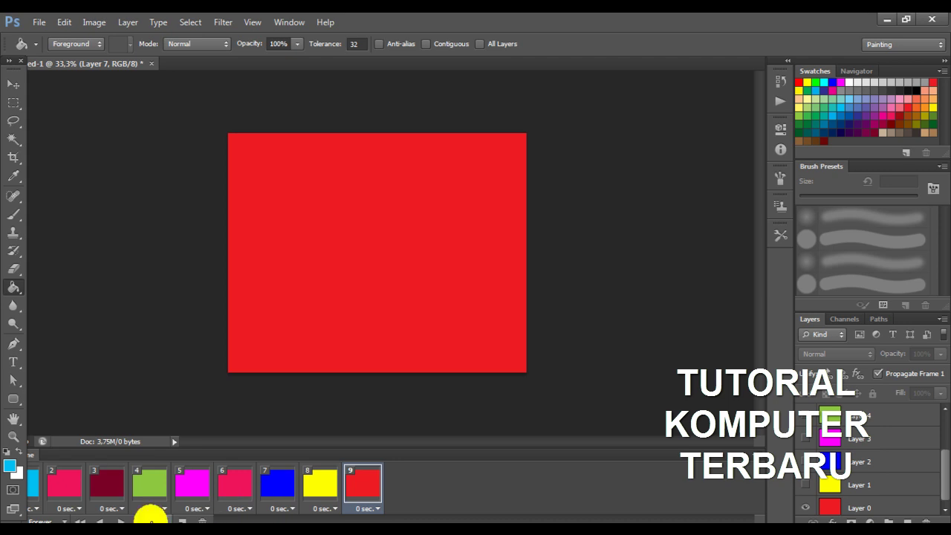
pyautogui.press('space')
pyautogui.click(669, 300)
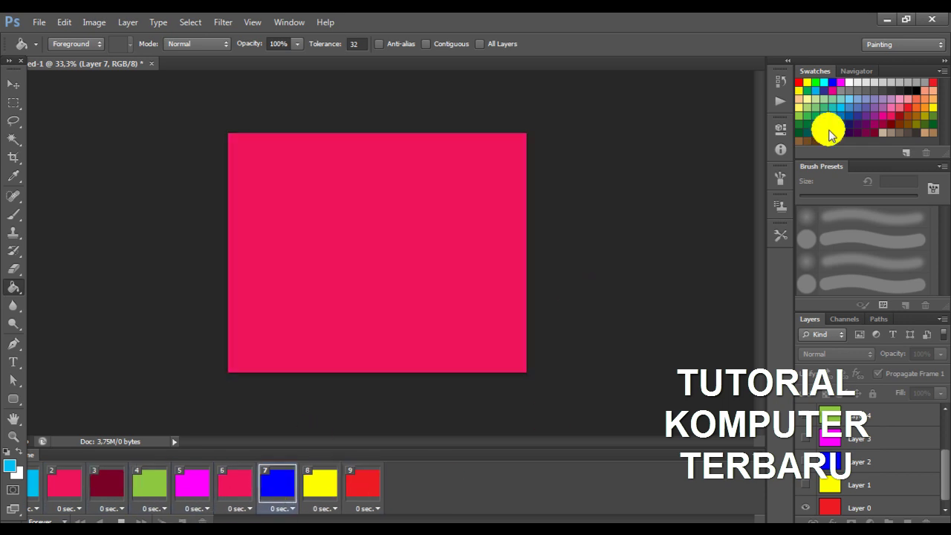
# Halt the nine-frame preview with the Timeline's Stop button.
pyautogui.click(116, 518)
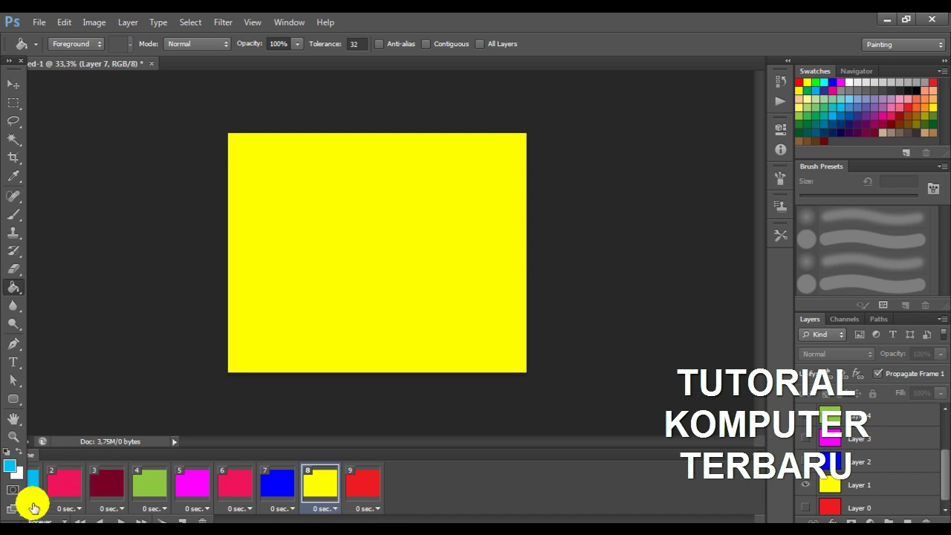
# Set frame 1's delay to 0.2 seconds and frame 2's to 0.5 seconds.
pyautogui.click(34, 508)
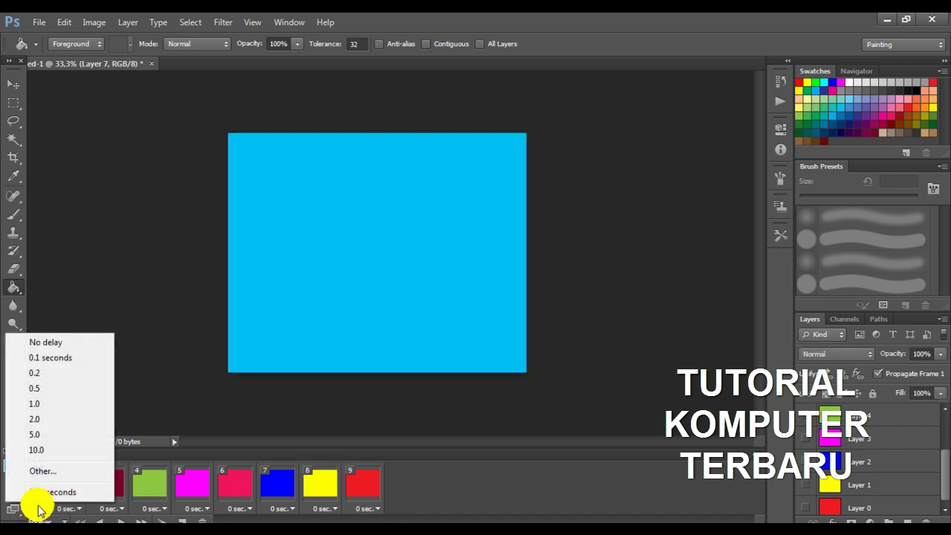
pyautogui.click(43, 375)
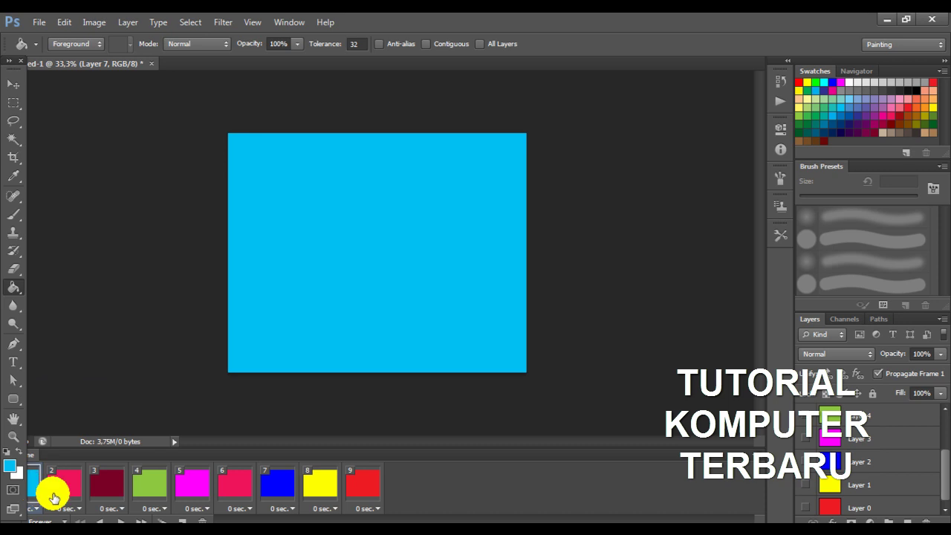
pyautogui.click(371, 496)
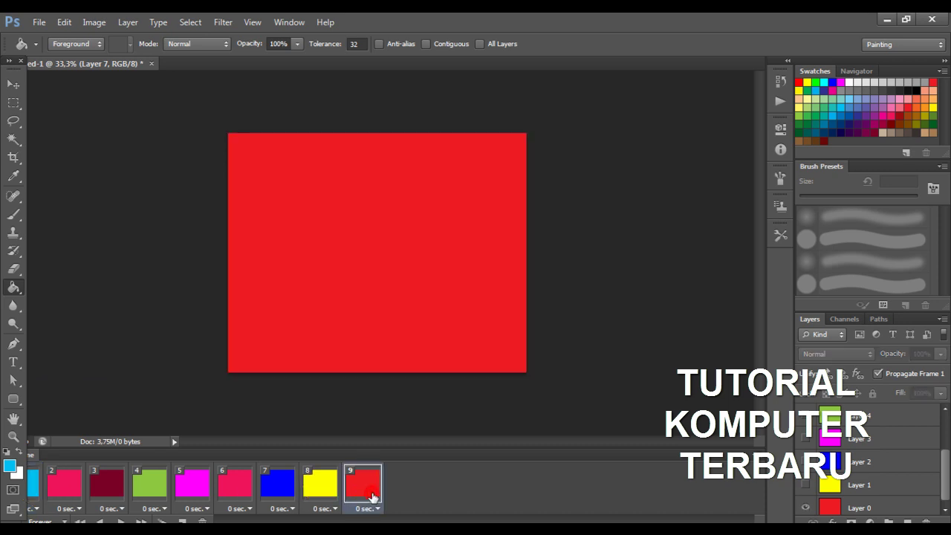
pyautogui.click(35, 484)
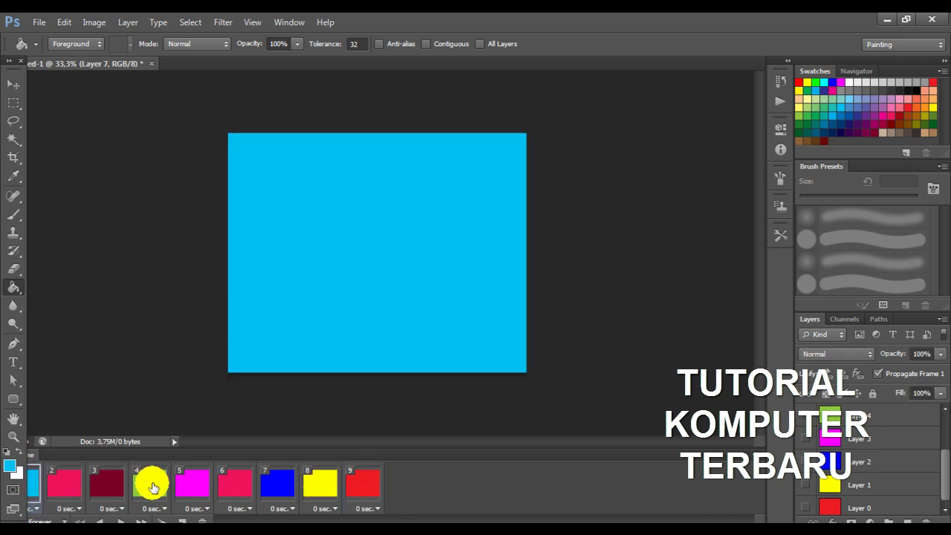
pyautogui.click(64, 483)
pyautogui.click(74, 509)
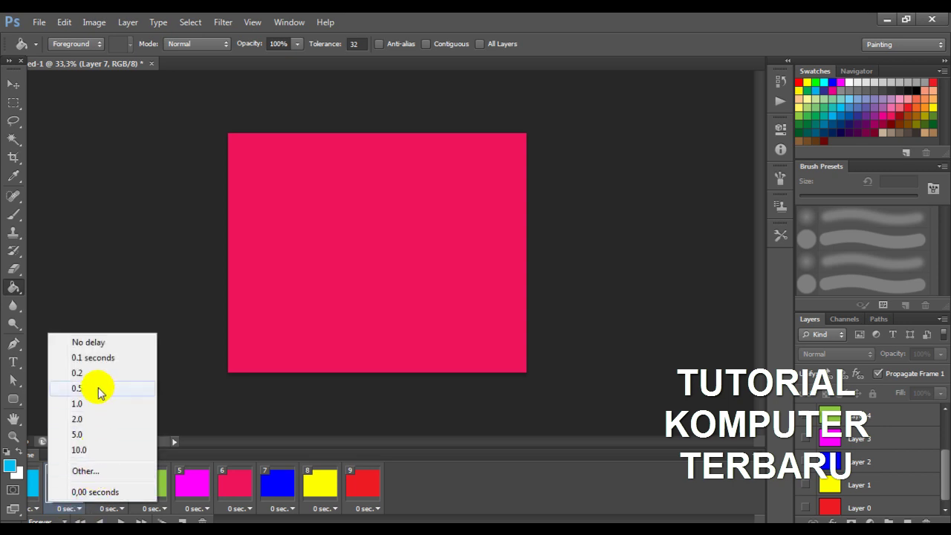
pyautogui.click(97, 387)
# Set frames 3 and 4 to 0.2 seconds and frames 5 and 6 to 0.5 seconds.
pyautogui.click(111, 509)
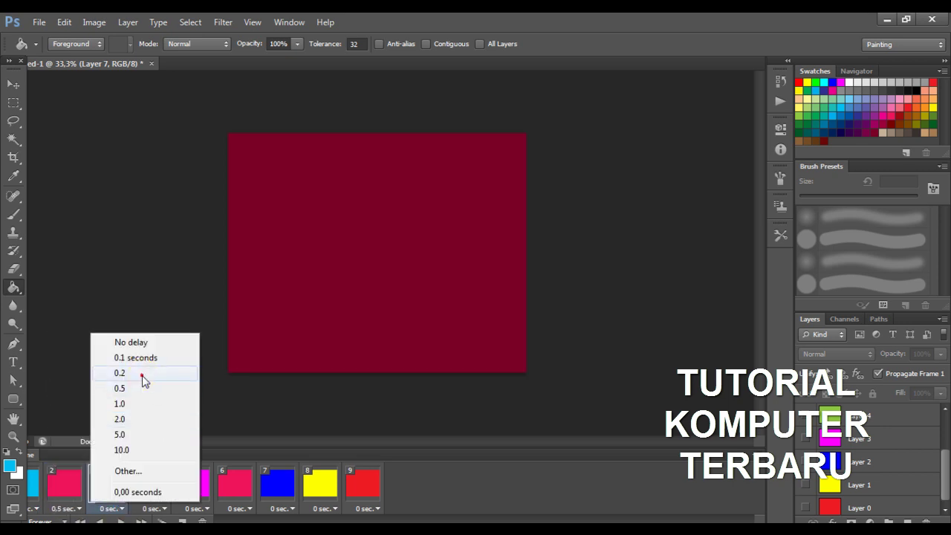
pyautogui.click(142, 373)
pyautogui.click(150, 508)
pyautogui.click(163, 373)
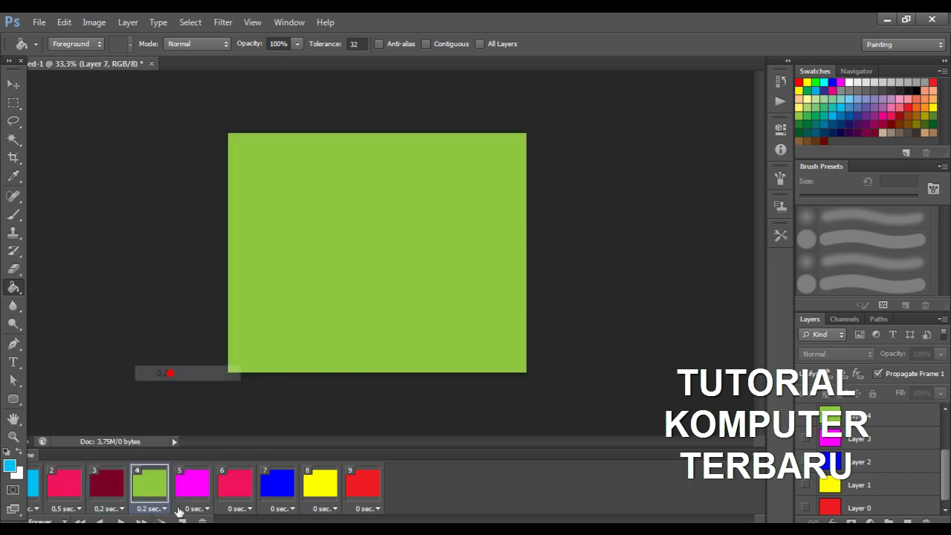
pyautogui.click(193, 509)
pyautogui.click(220, 388)
pyautogui.click(251, 507)
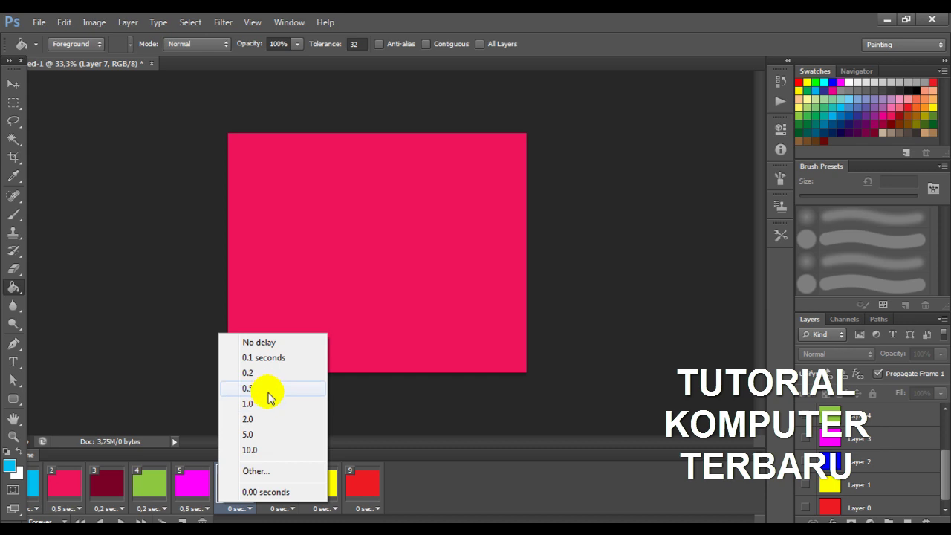
pyautogui.click(268, 389)
# Set frames 7, 8 and 9 to 0.2-second delays.
pyautogui.click(286, 508)
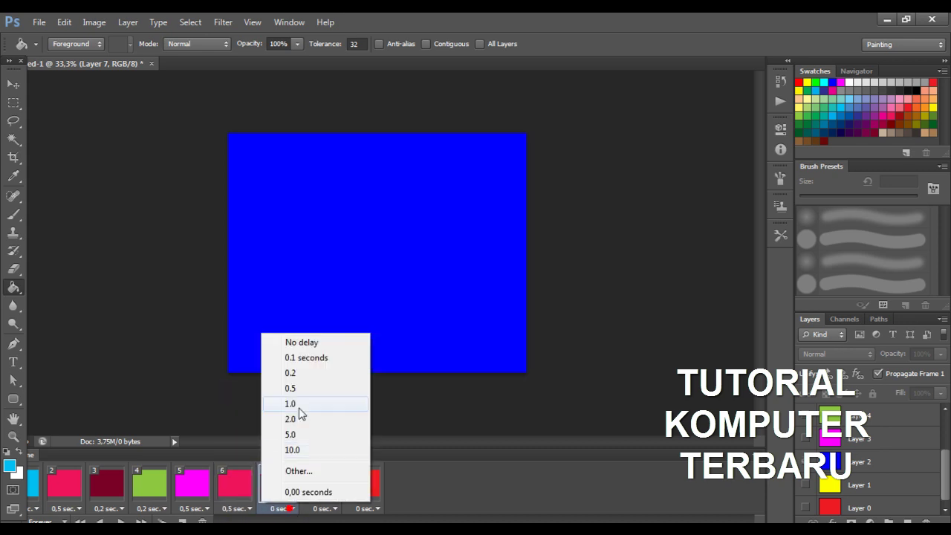
pyautogui.click(294, 382)
pyautogui.click(326, 508)
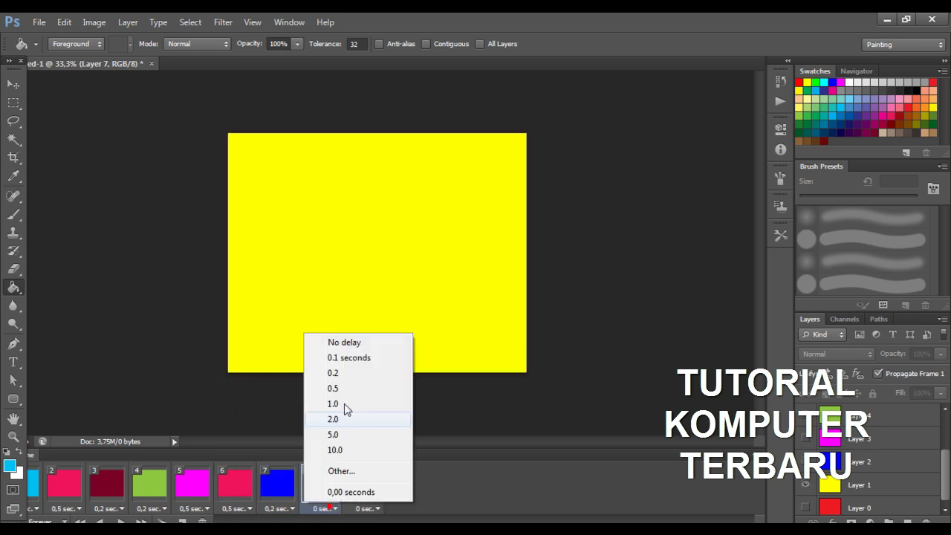
pyautogui.click(341, 387)
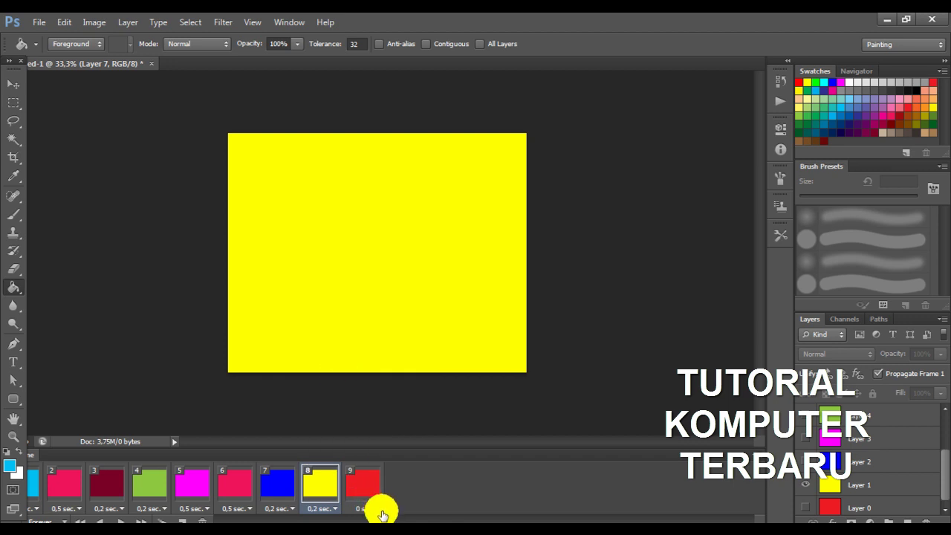
pyautogui.click(379, 508)
pyautogui.click(378, 508)
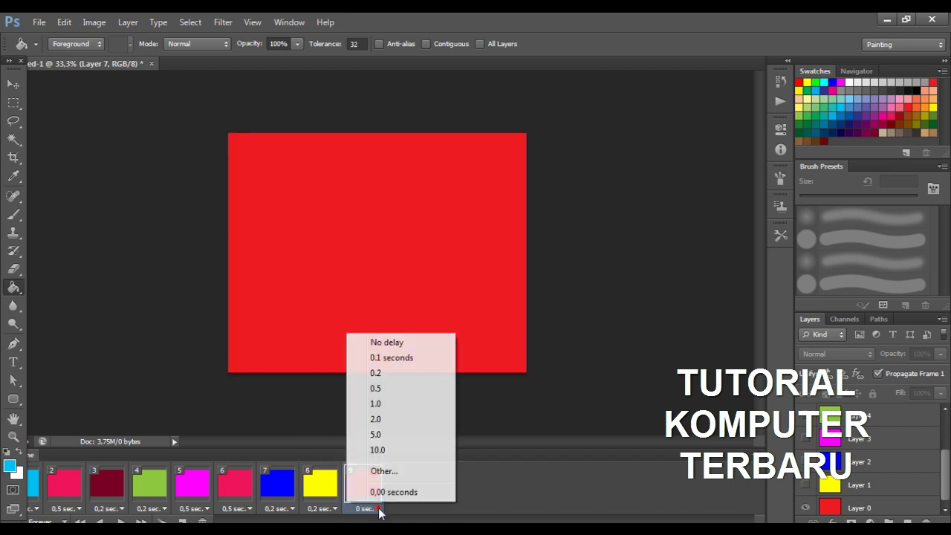
pyautogui.click(381, 387)
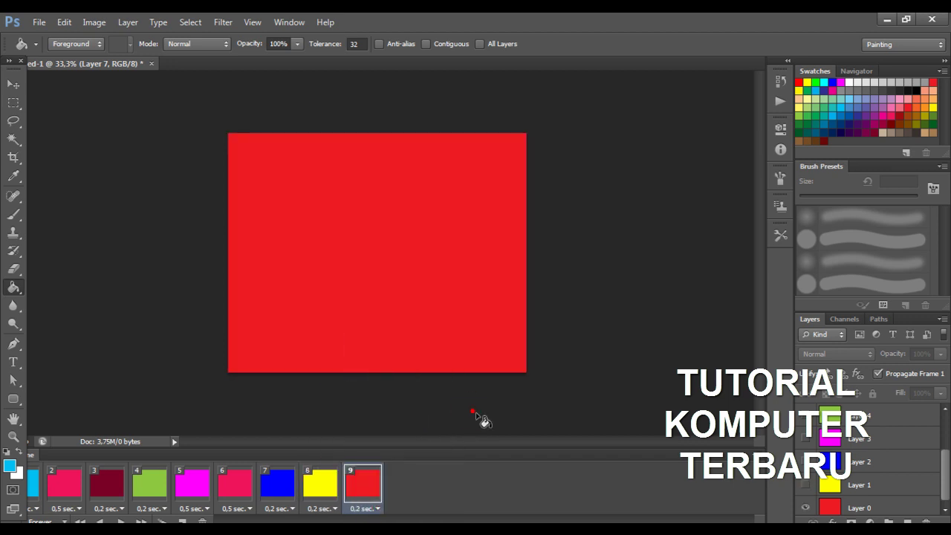
# Play the animation to preview the new 0.5/0.2-second frame timing.
pyautogui.click(121, 521)
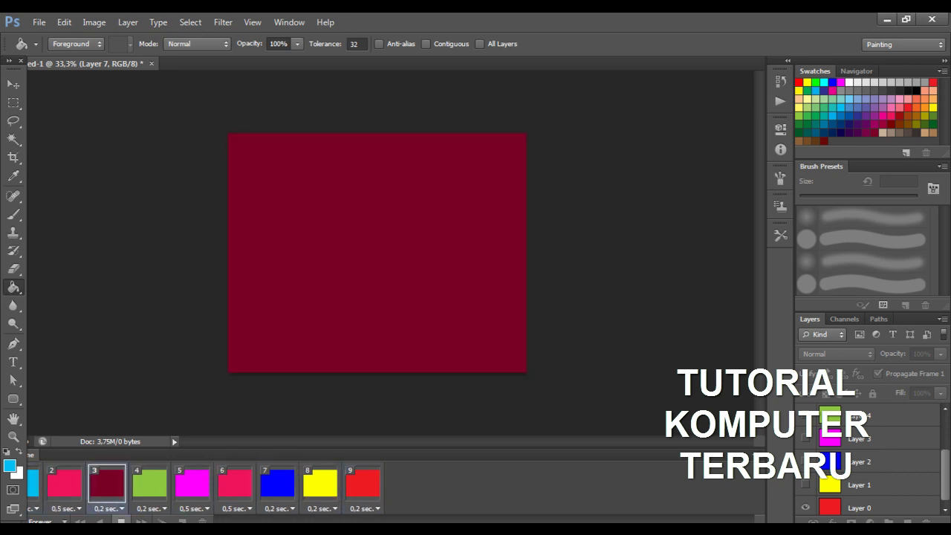
# Open Save As, browse the file format list, then cancel without saving.
pyautogui.click(36, 23)
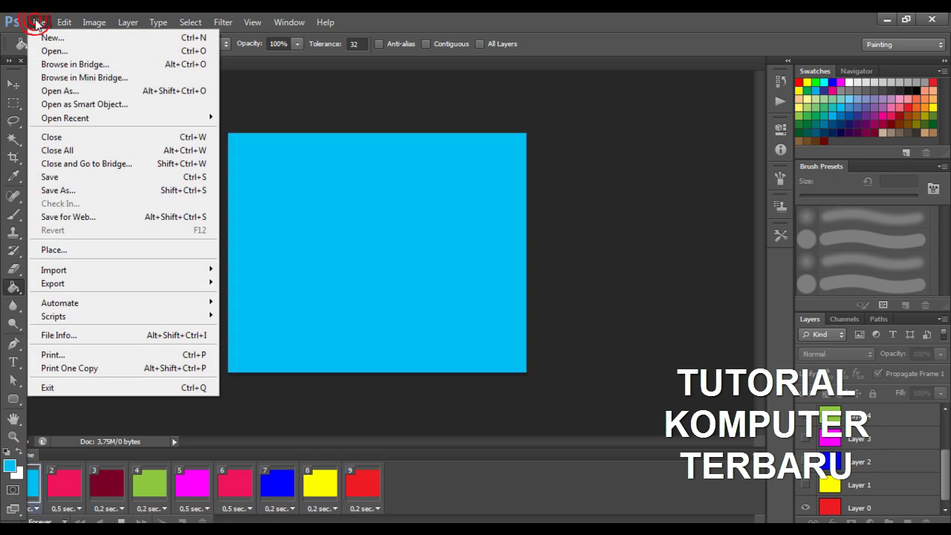
pyautogui.click(83, 192)
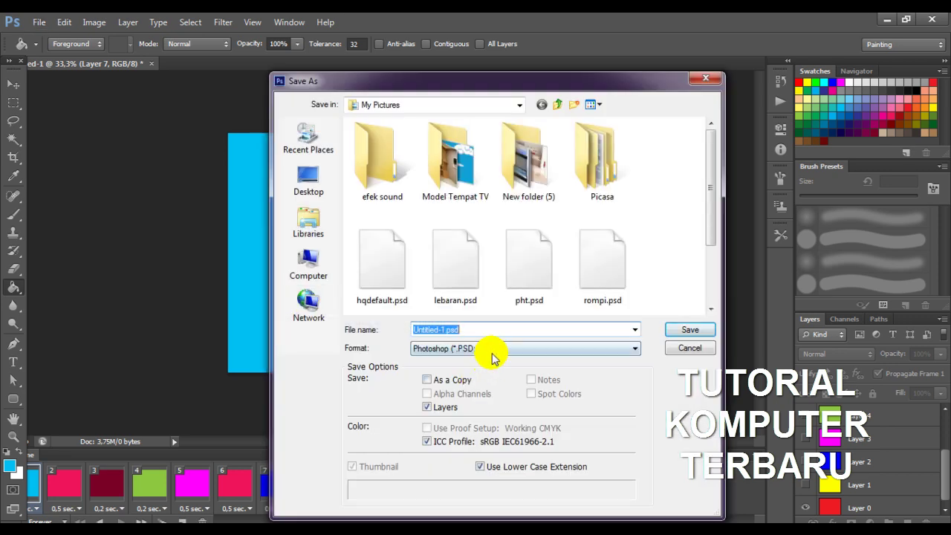
pyautogui.click(490, 349)
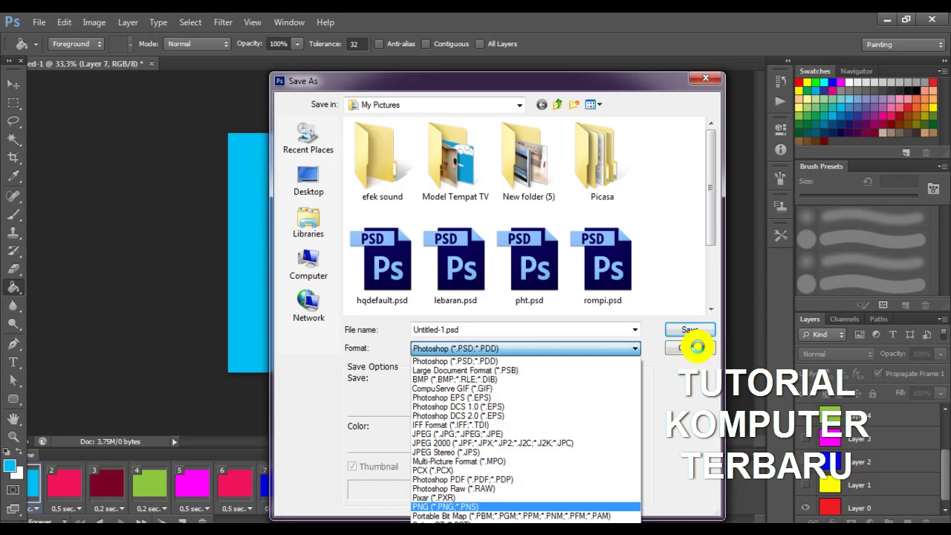
pyautogui.click(696, 347)
pyautogui.click(697, 347)
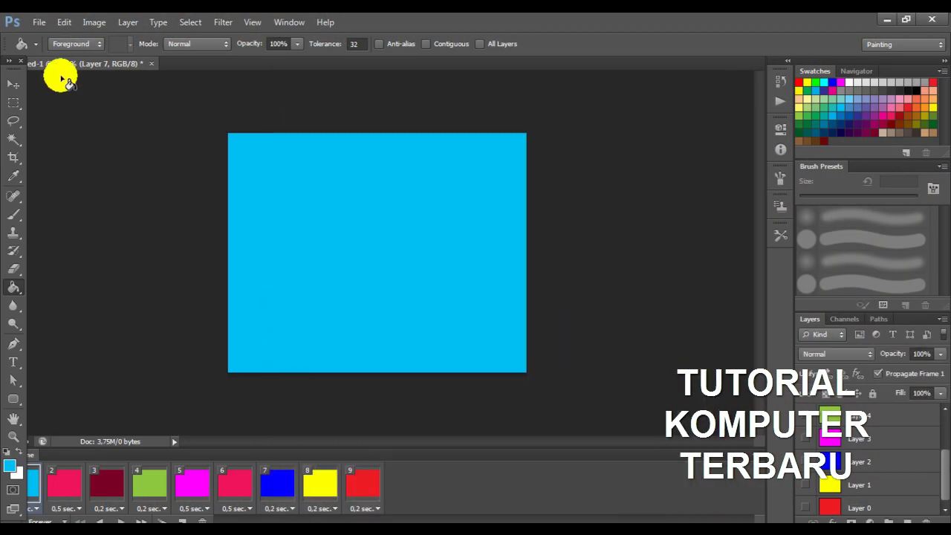
pyautogui.click(33, 23)
pyautogui.moveTo(53, 283)
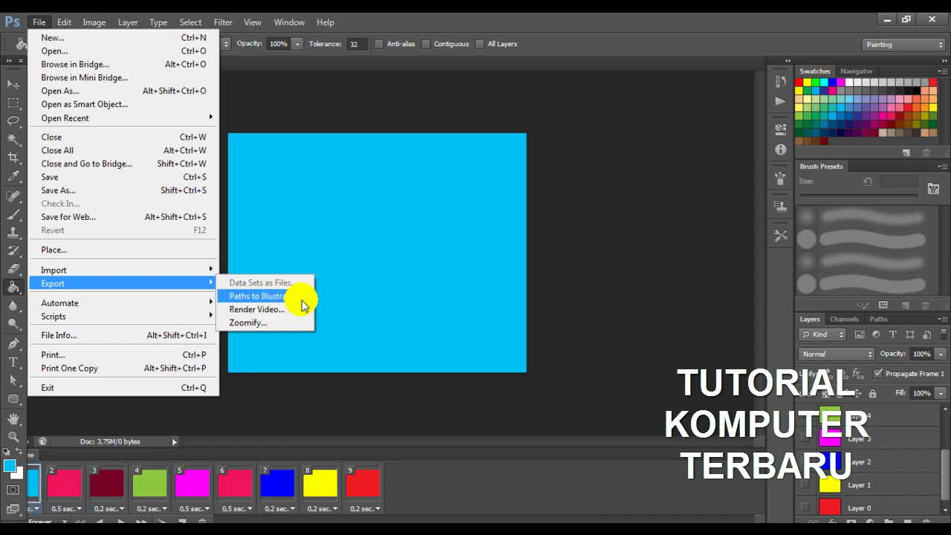
pyautogui.click(288, 310)
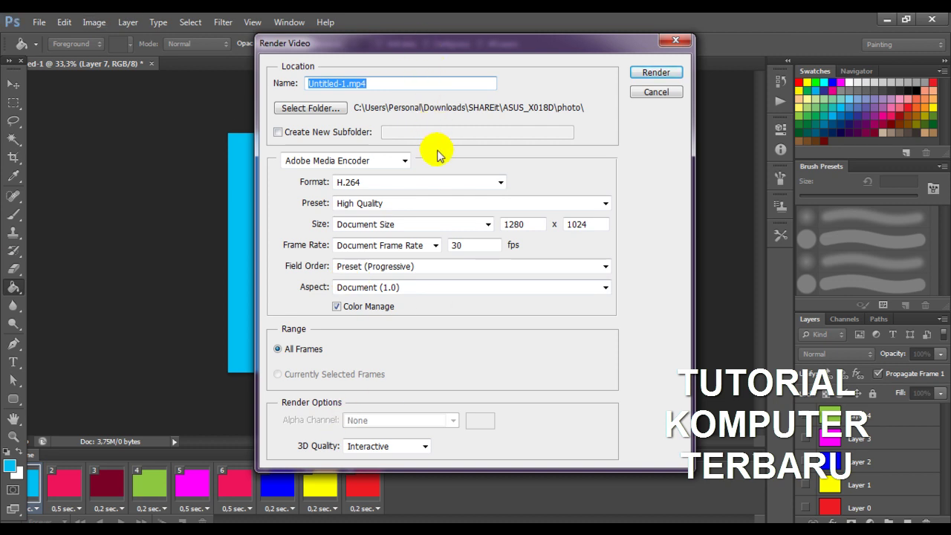
pyautogui.click(402, 161)
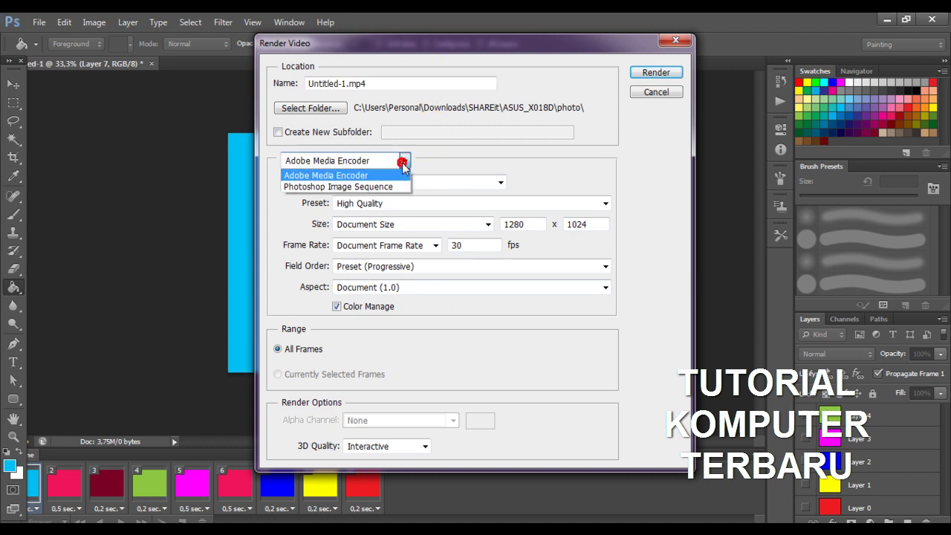
pyautogui.click(402, 165)
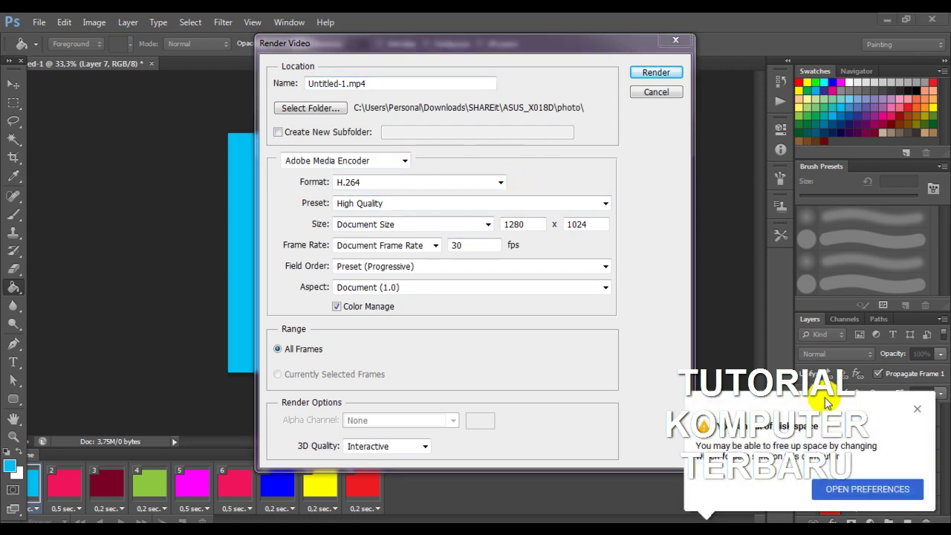
pyautogui.click(917, 409)
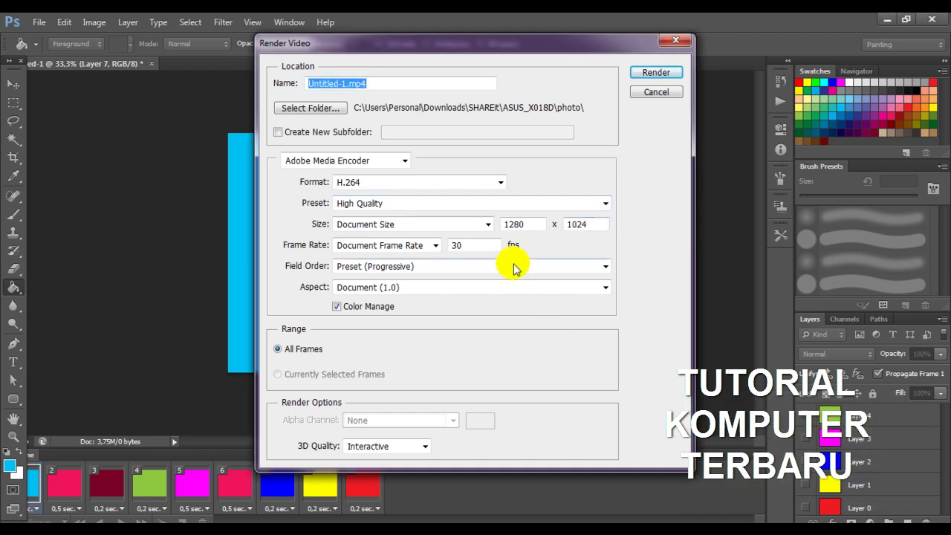
pyautogui.click(466, 290)
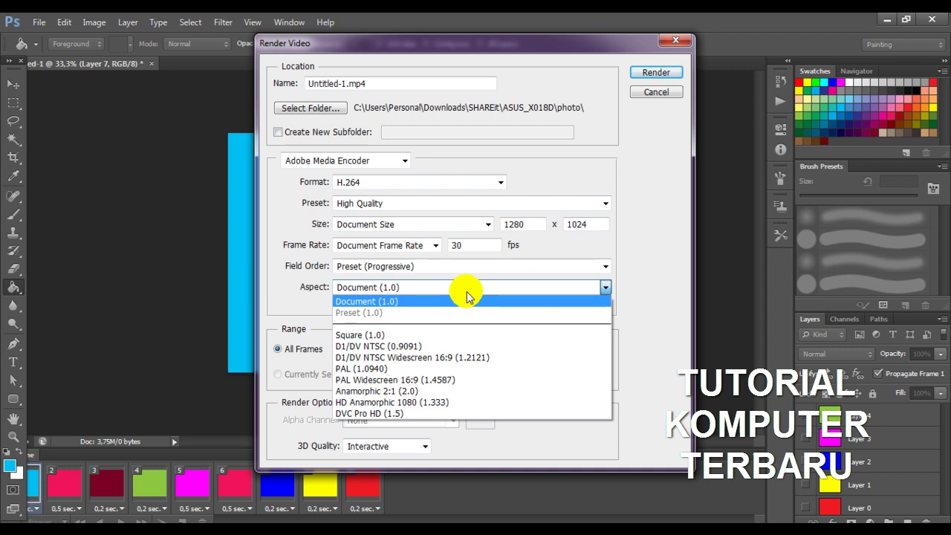
pyautogui.click(467, 294)
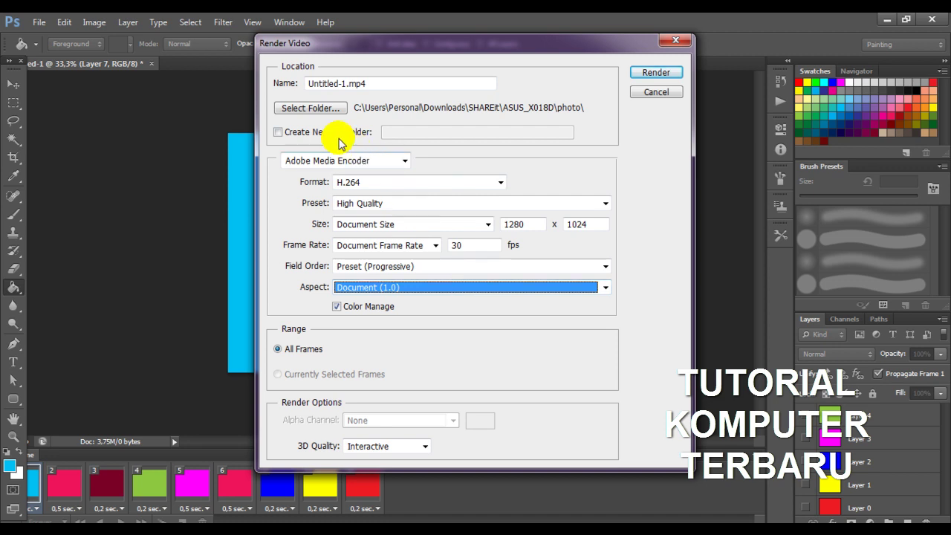
pyautogui.click(405, 164)
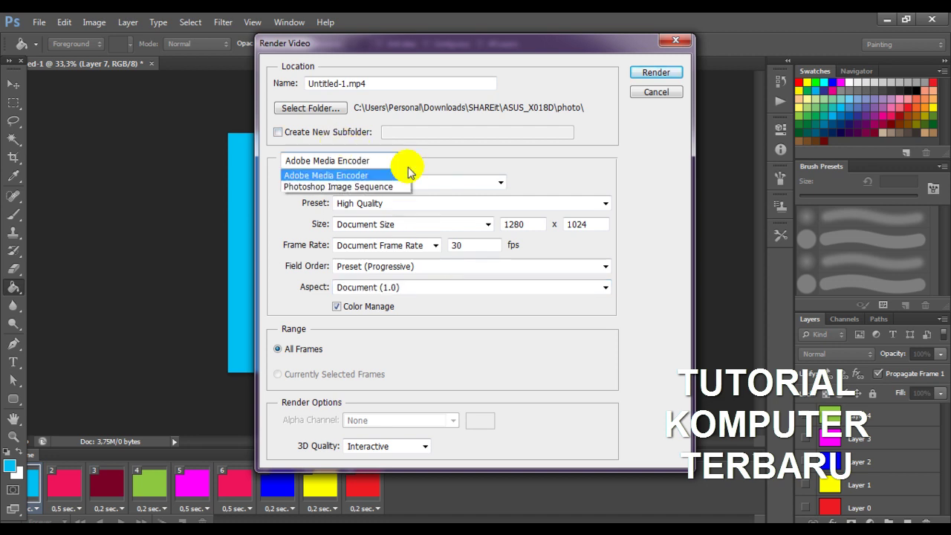
pyautogui.click(407, 168)
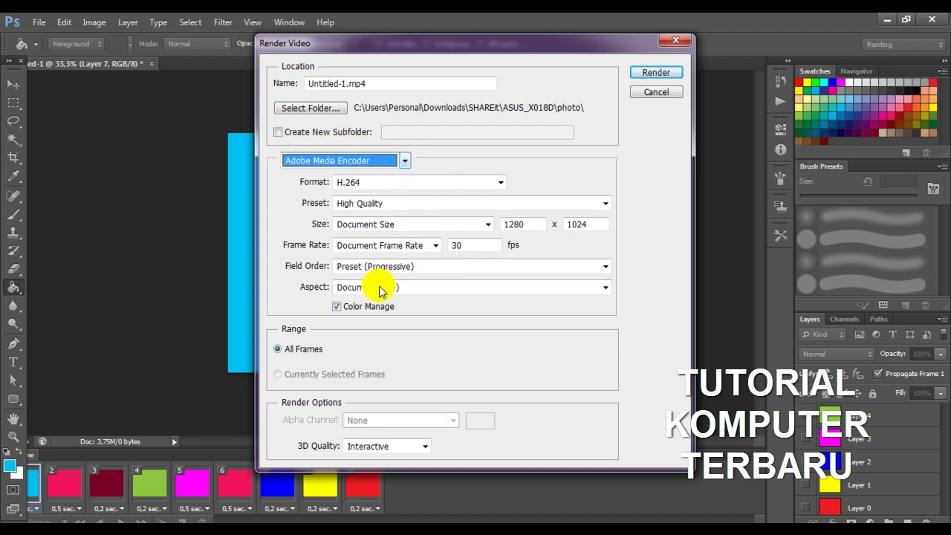
pyautogui.press('Down')
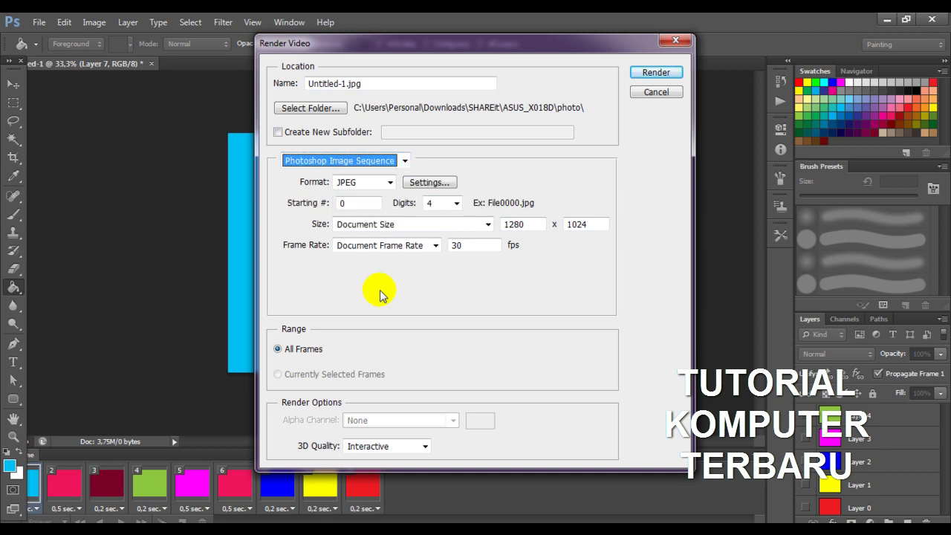
pyautogui.click(388, 185)
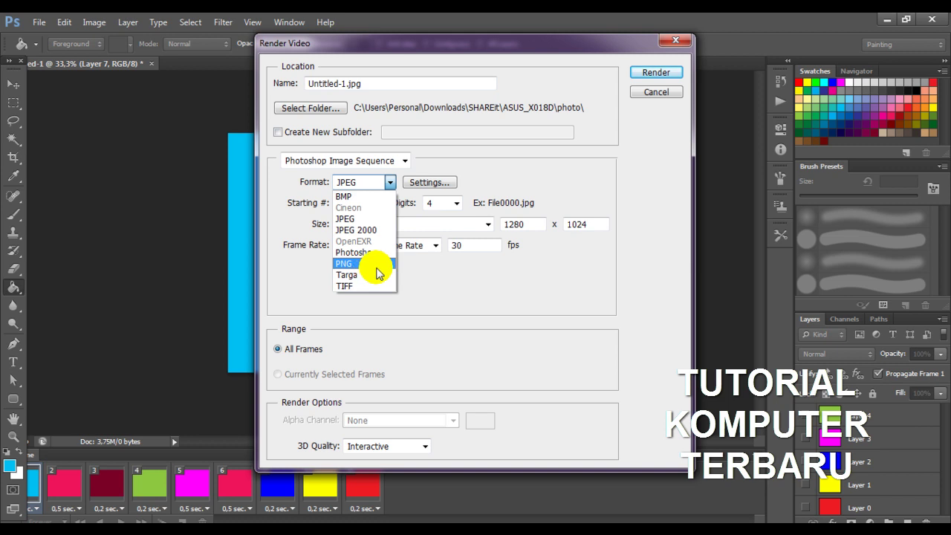
pyautogui.click(433, 292)
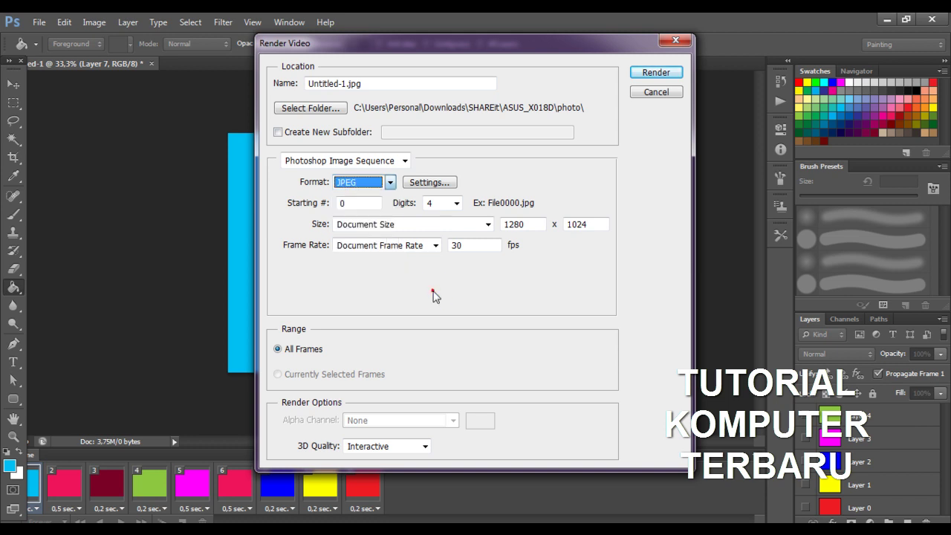
pyautogui.click(420, 249)
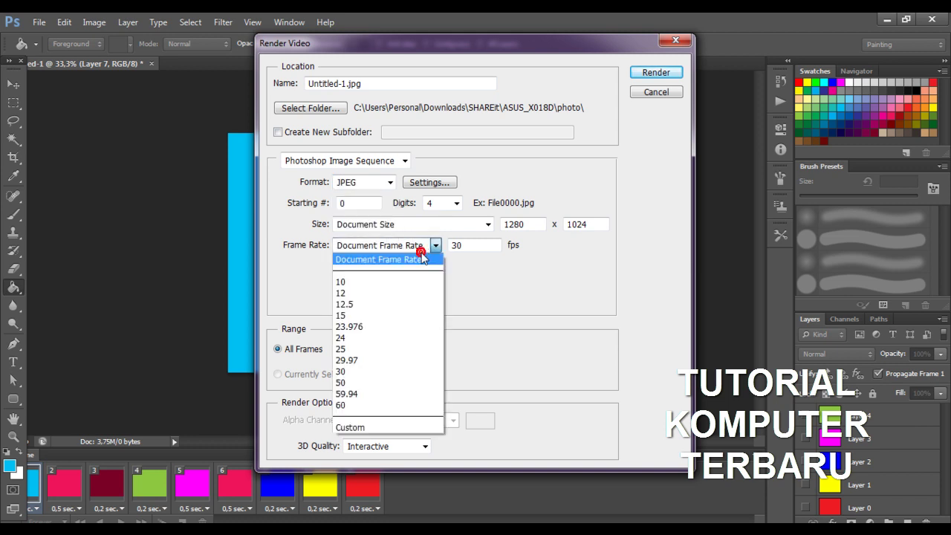
pyautogui.click(422, 258)
pyautogui.click(427, 449)
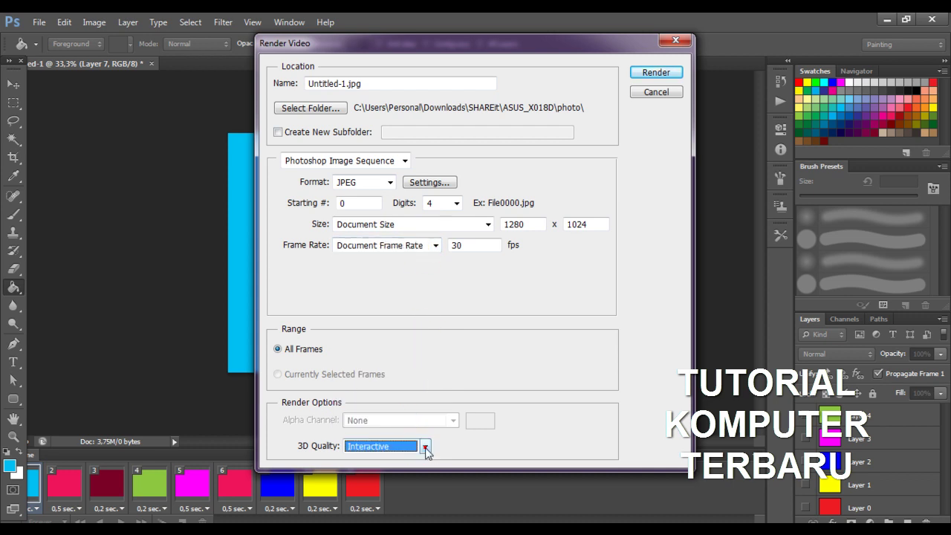
pyautogui.click(423, 447)
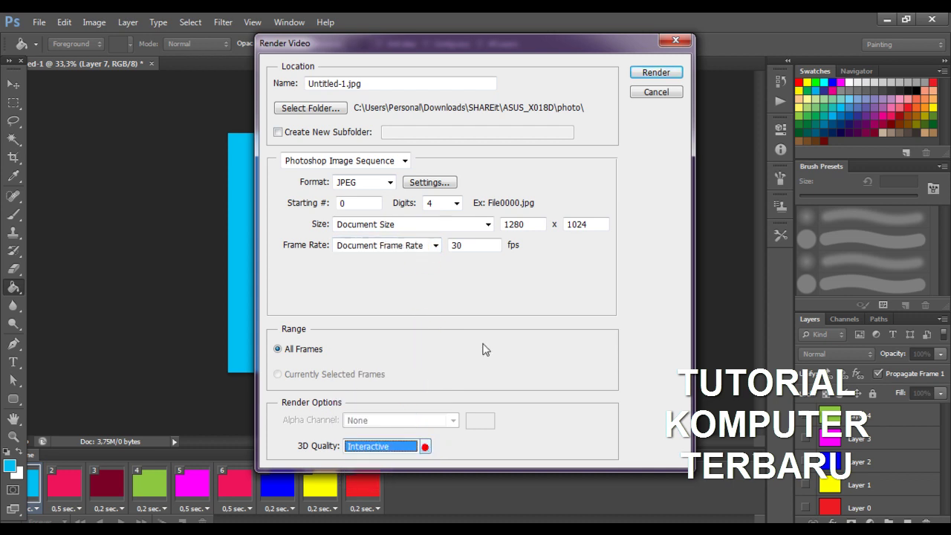
pyautogui.click(661, 91)
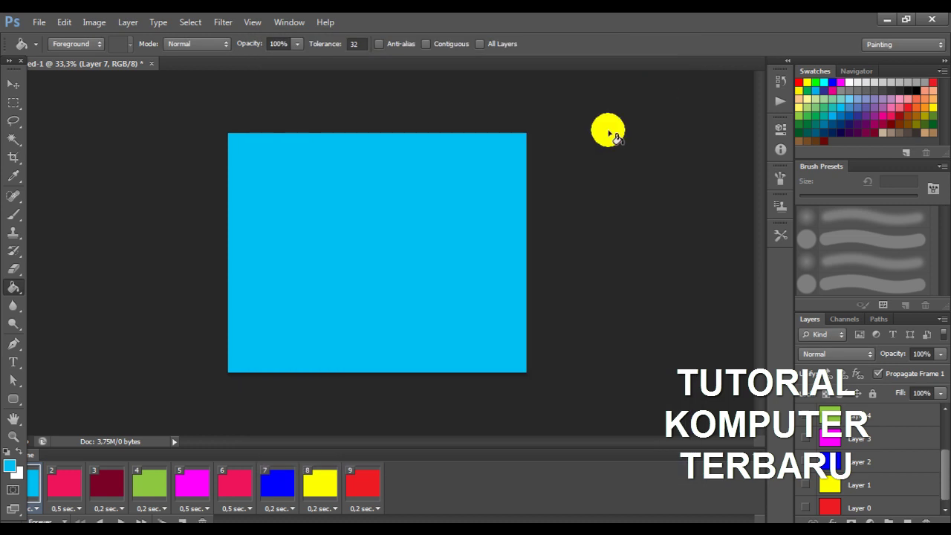
# Open Save for Web with the GIF 64 No Dither preset and play the animation preview.
pyautogui.click(42, 26)
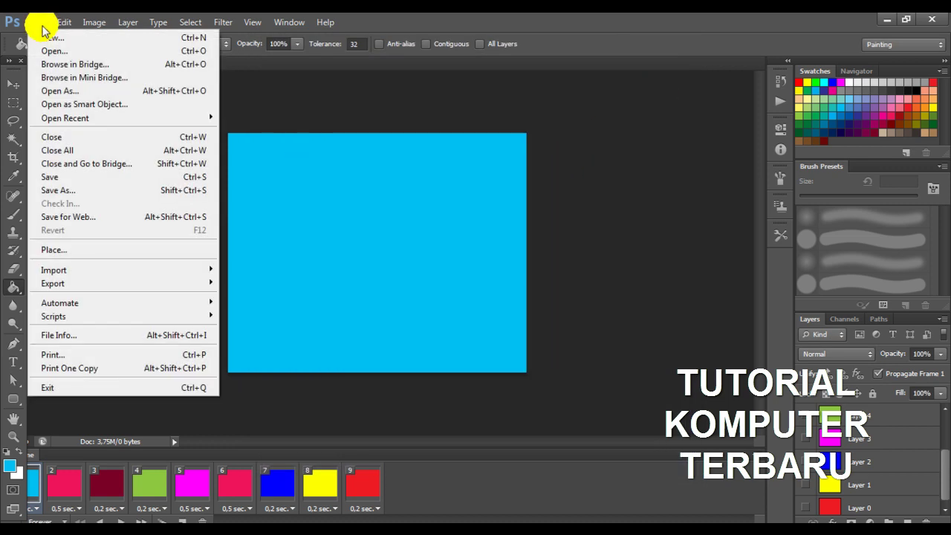
pyautogui.click(402, 249)
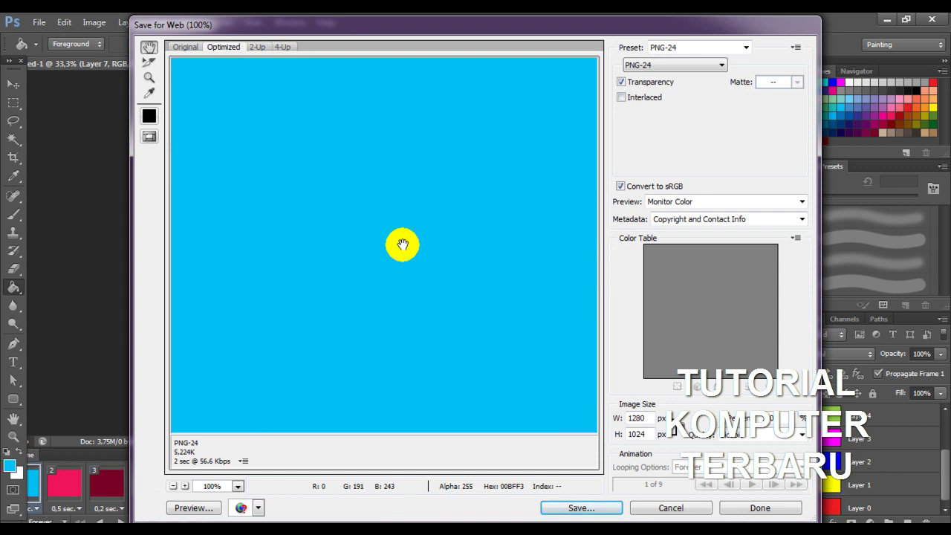
pyautogui.click(740, 49)
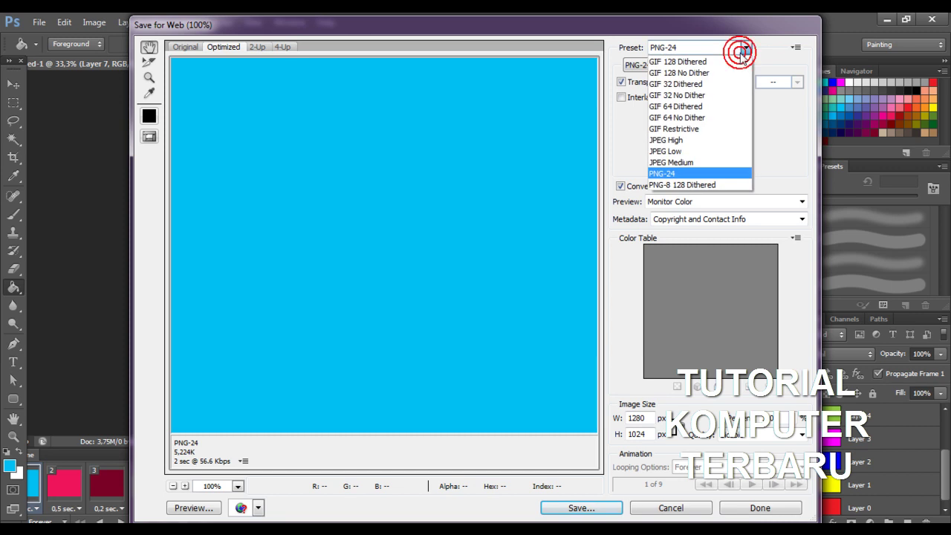
pyautogui.click(707, 117)
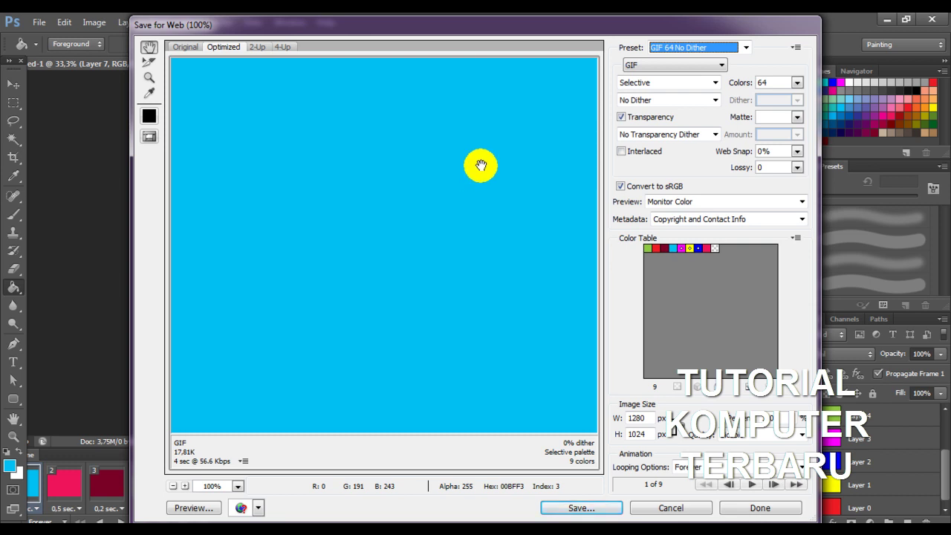
pyautogui.click(753, 486)
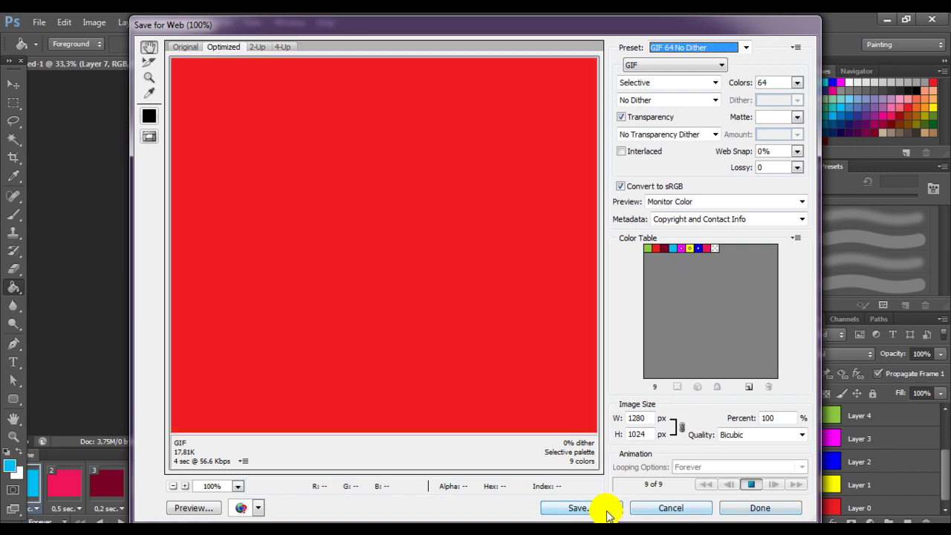
# Export the animation as Untitled-1.gif into the medsos folder.
pyautogui.click(605, 509)
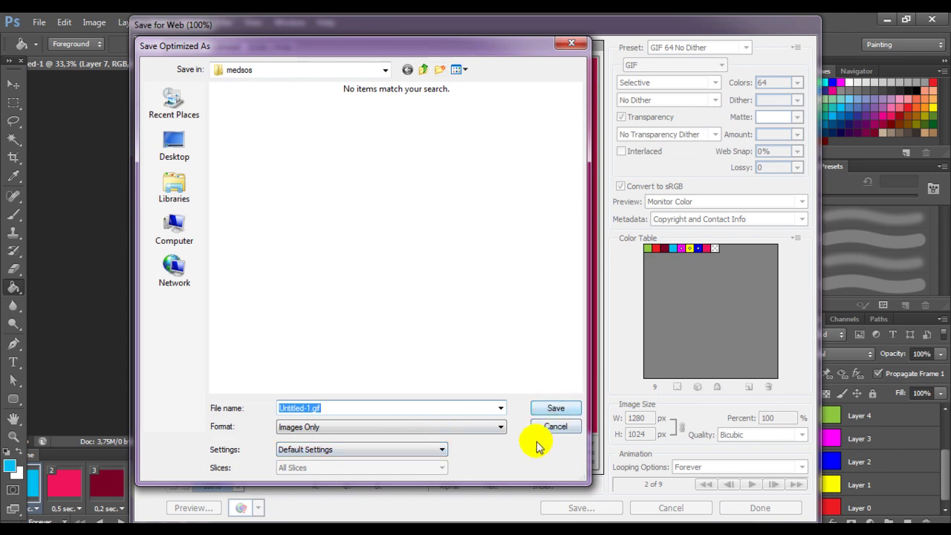
pyautogui.click(557, 410)
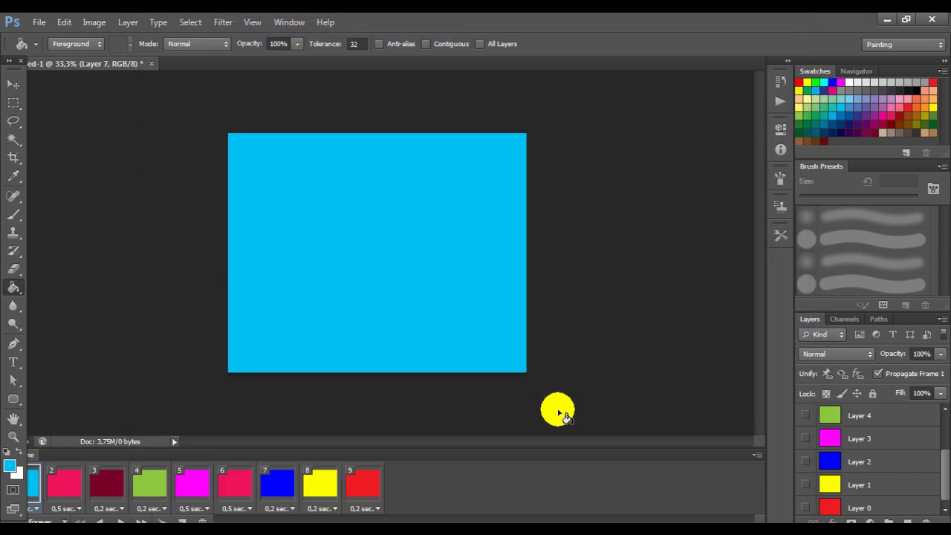
pyautogui.click(563, 367)
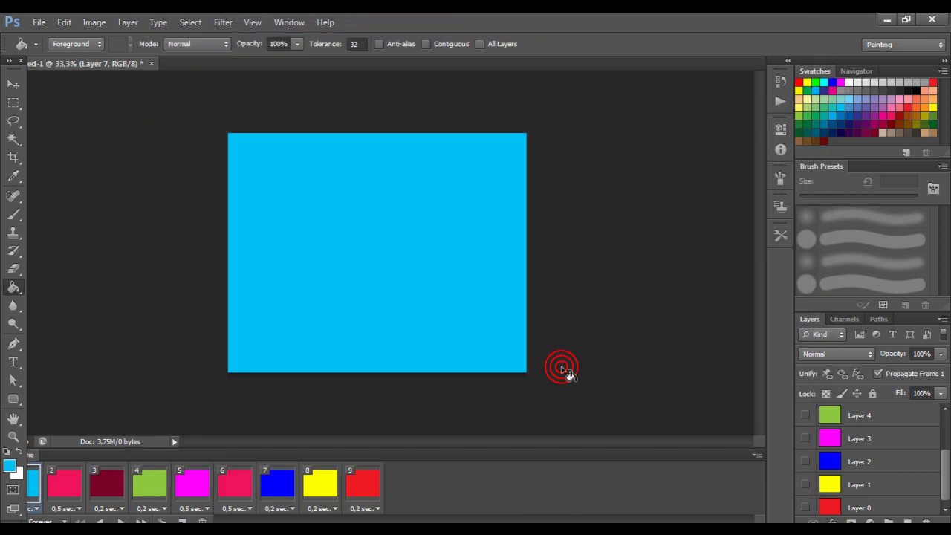